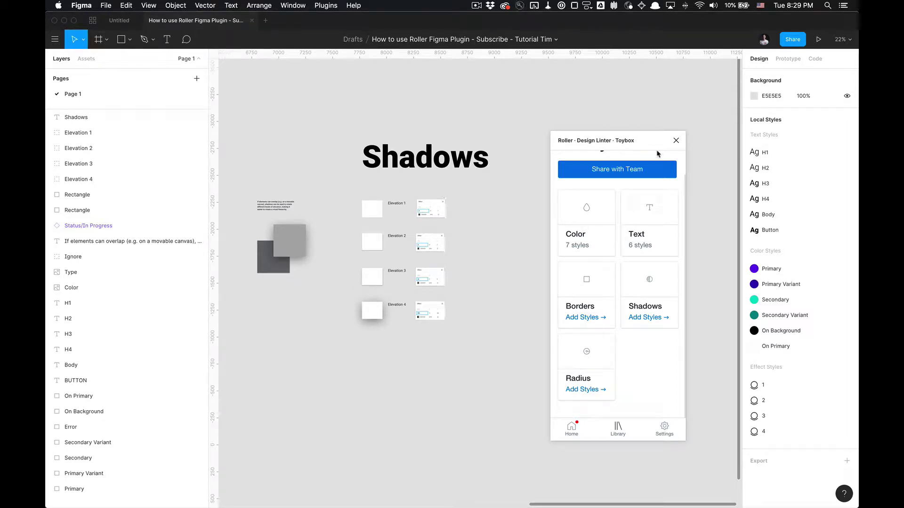
Close the Roller plugin window to clear the view of the Shadows section.
left_click(676, 141)
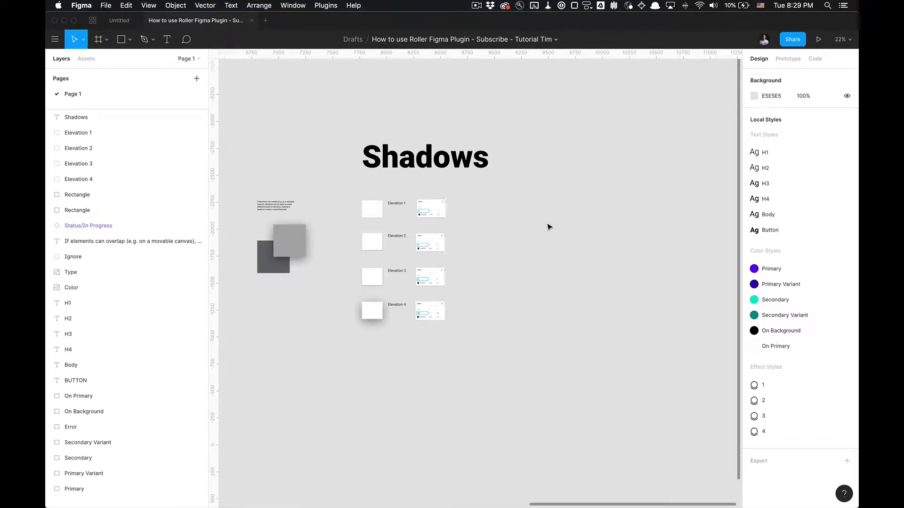
scroll(546, 214, "left", 2)
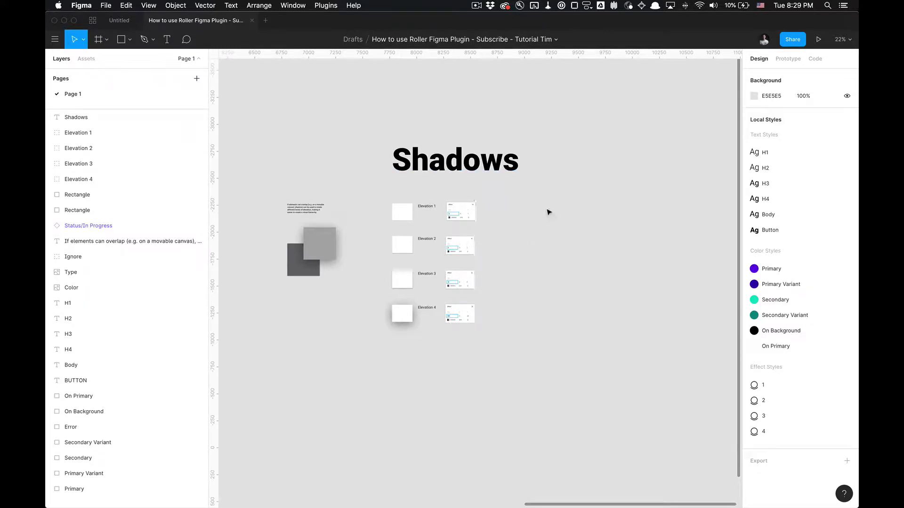
scroll(549, 212, "up", 5)
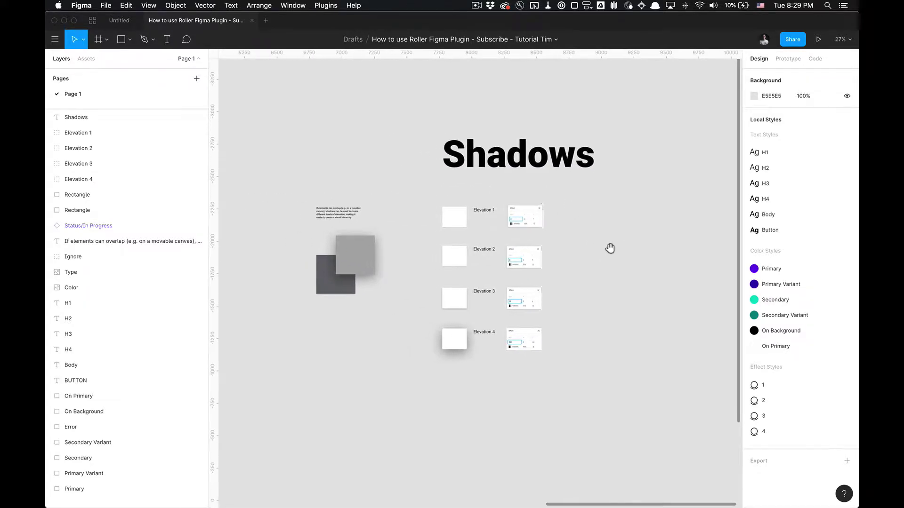
Run the Roller · Design Linter · Toybox plugin and move its window beside the elevation examples.
right_click(602, 209)
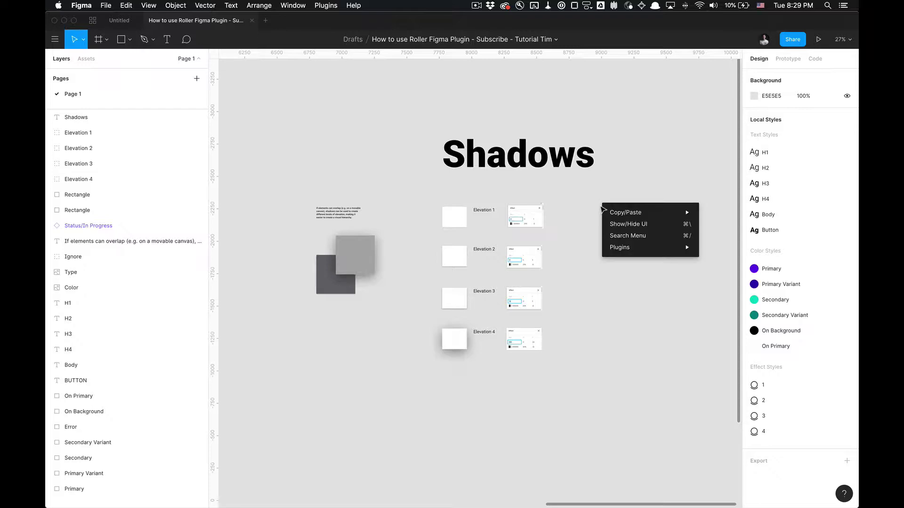
left_click(576, 188)
left_click(596, 202)
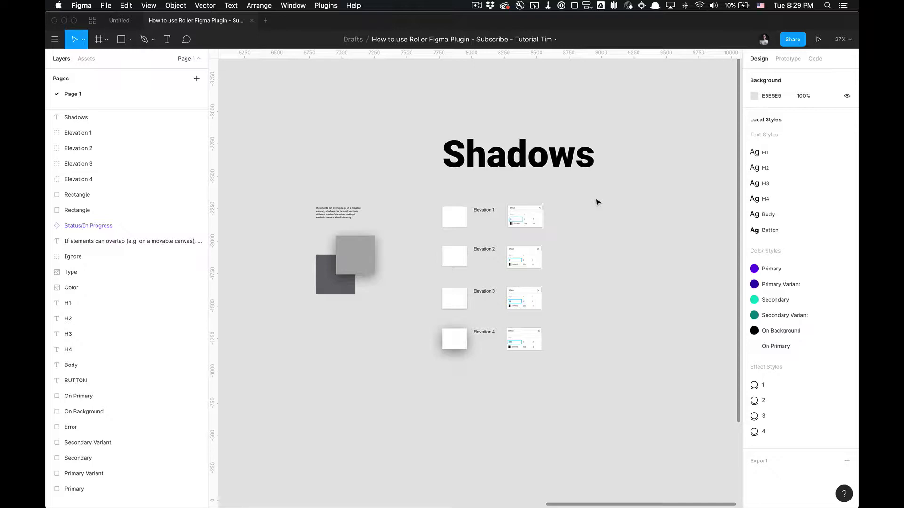
right_click(596, 202)
mouse_move(677, 240)
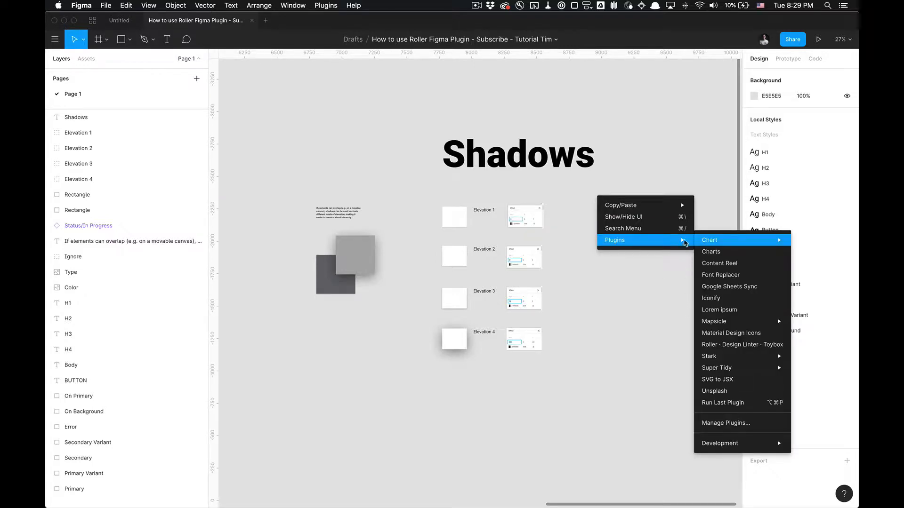
left_click(743, 343)
left_click_drag(456, 132, 606, 115)
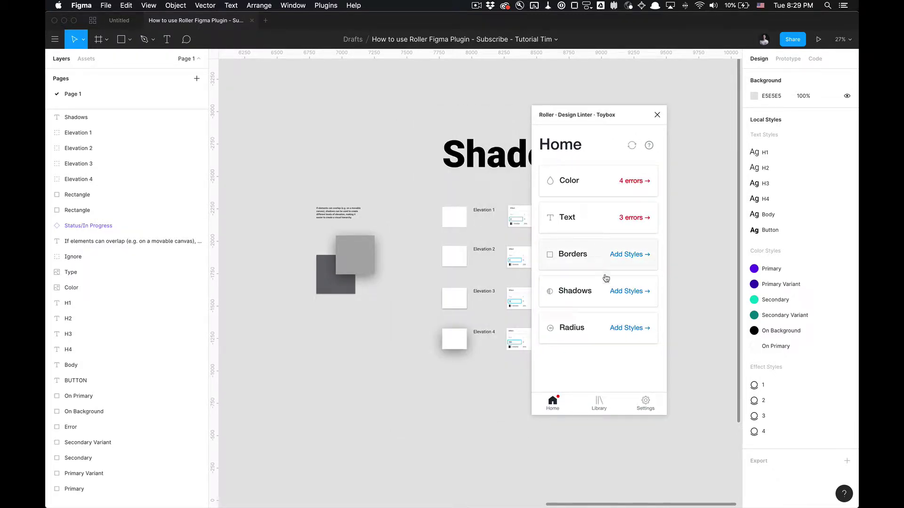
Review the plugin's options for adding shadows and its style library overview, and close the plugin.
left_click(586, 291)
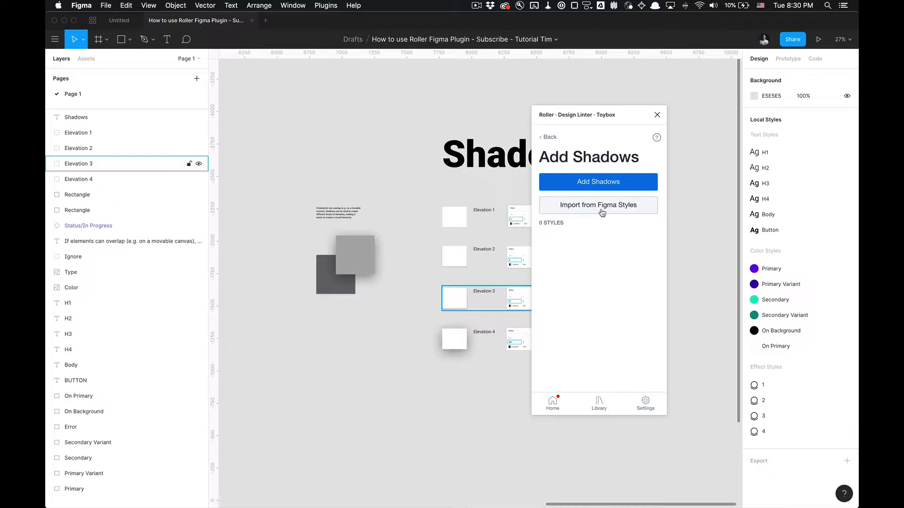
left_click(546, 138)
scroll(609, 304, "down", 2)
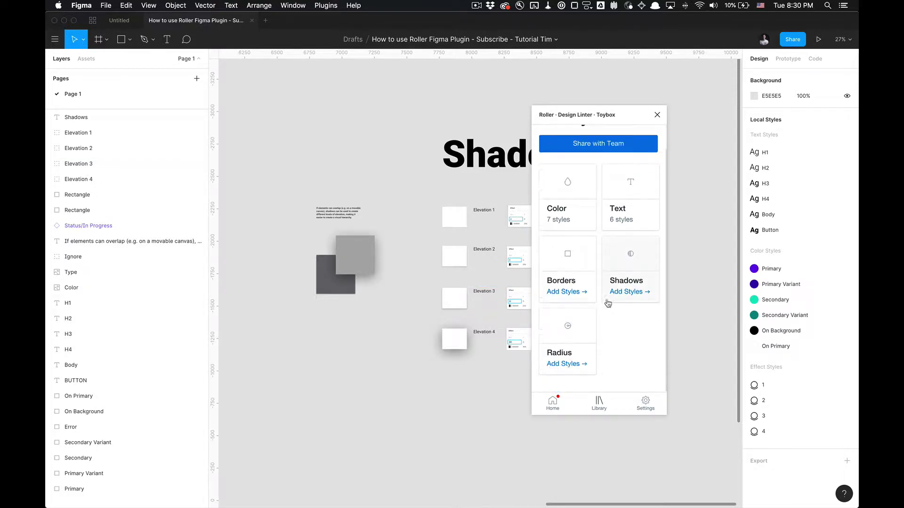
scroll(628, 349, "up", 1)
scroll(631, 353, "down", 1)
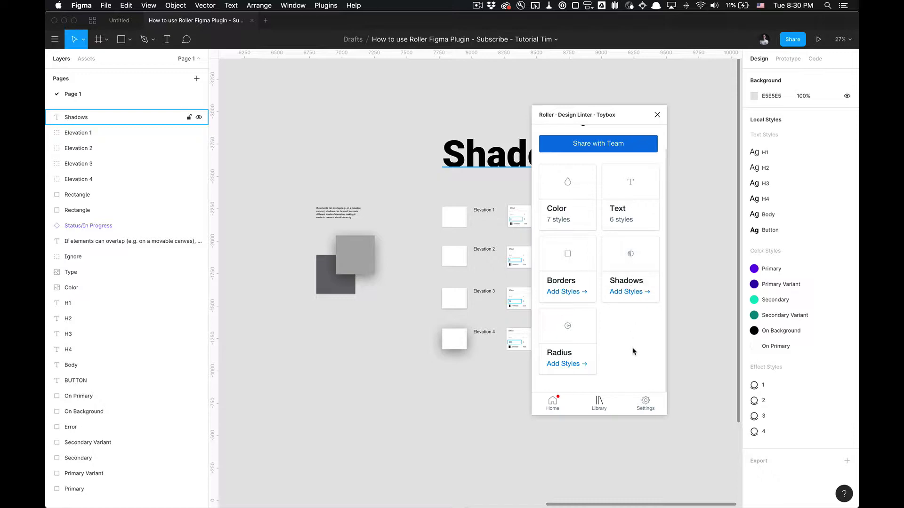
left_click_drag(596, 121, 665, 135)
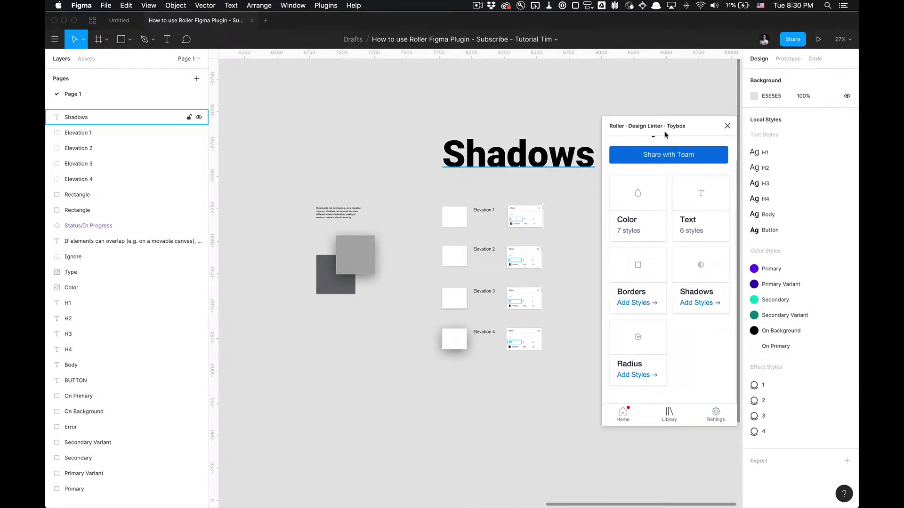
left_click(727, 128)
Delete the empty Status/In Progress instance between the yellow typography sheet and the Shadows section.
scroll(635, 234, "down", 5)
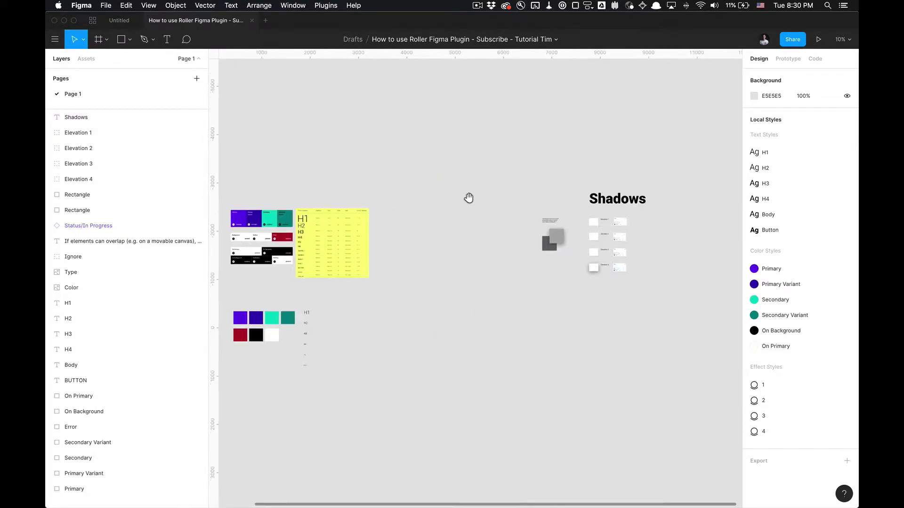
left_click_drag(469, 197, 569, 172)
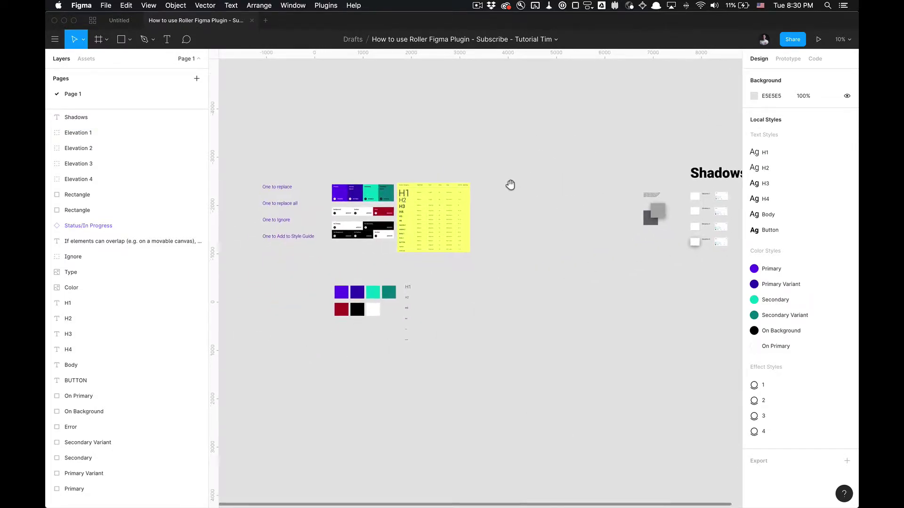
left_click(599, 225)
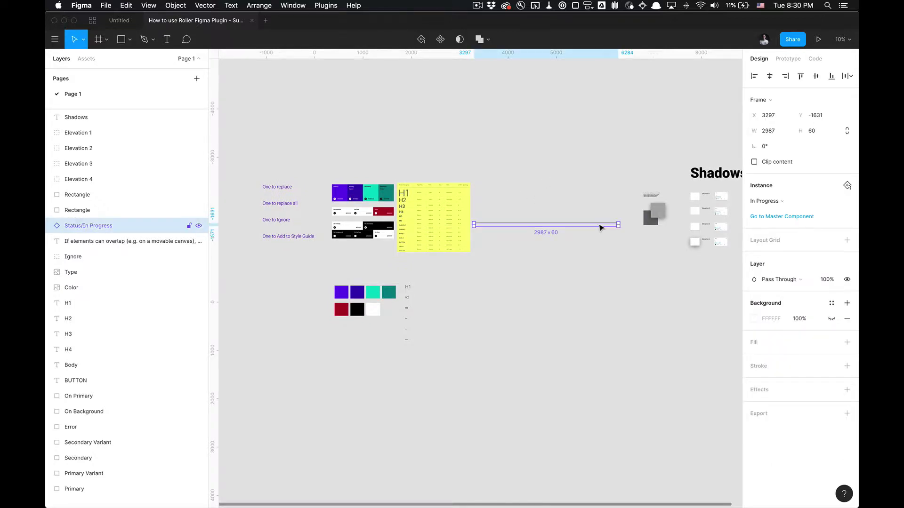
key("Delete")
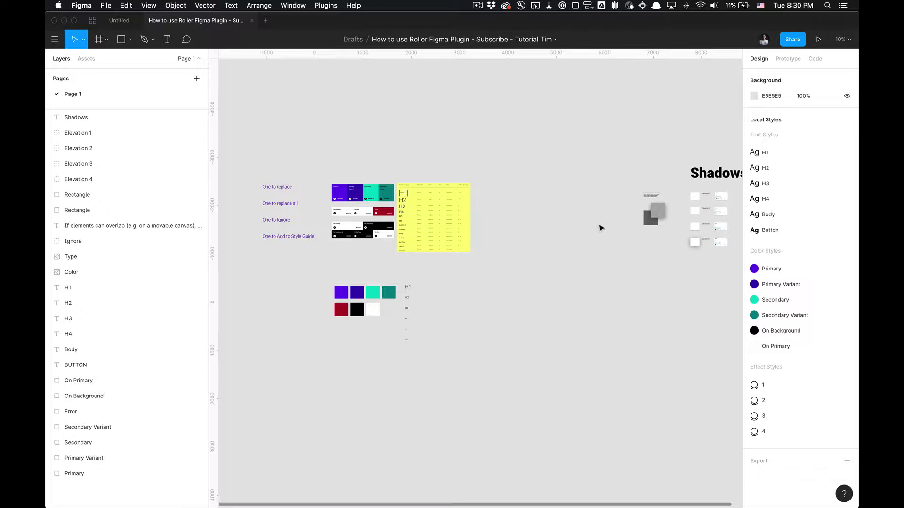
left_click(556, 39)
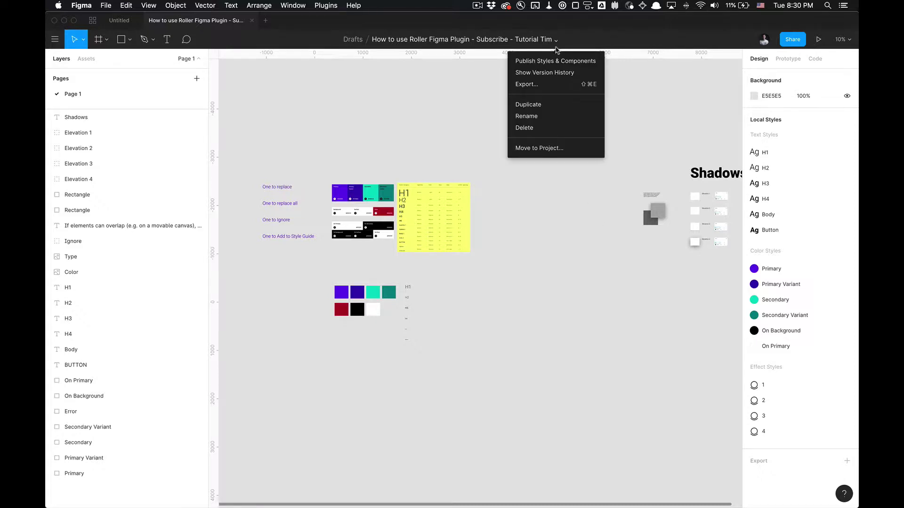
left_click(558, 110)
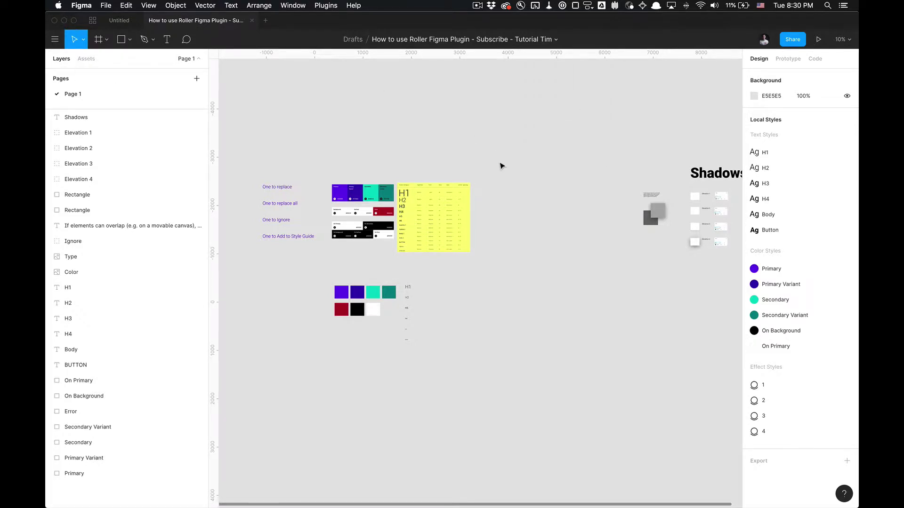
Examine the Shadows section with its overlapping squares, the four elevation examples and the matching effect styles.
scroll(547, 147, "right", 3)
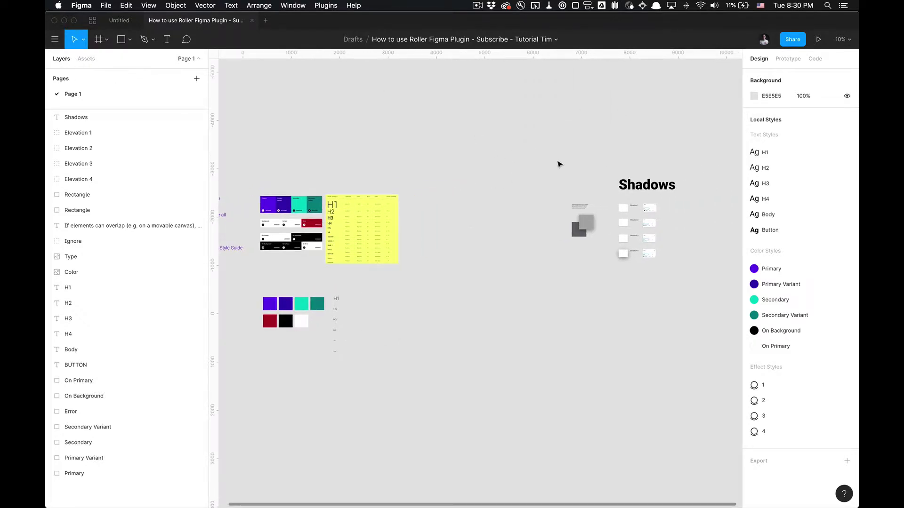
scroll(644, 167, "up", 6)
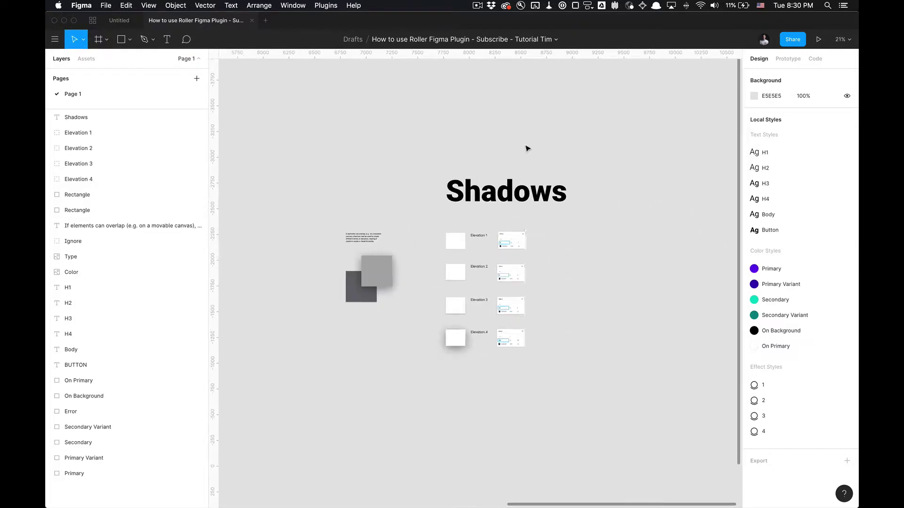
scroll(421, 240, "up", 5)
scroll(417, 252, "down", 1)
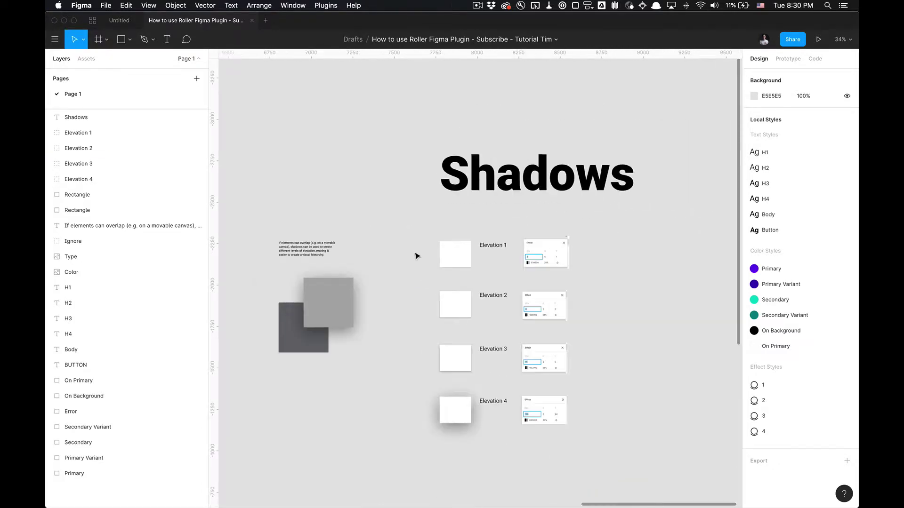
scroll(417, 256, "down", 1)
scroll(417, 256, "left", 1)
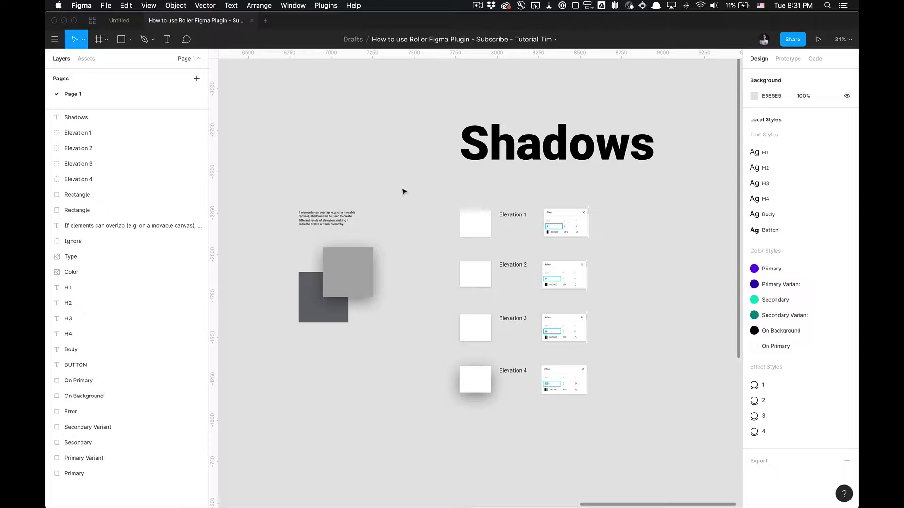
scroll(418, 188, "down", 1)
scroll(418, 188, "down", 1)
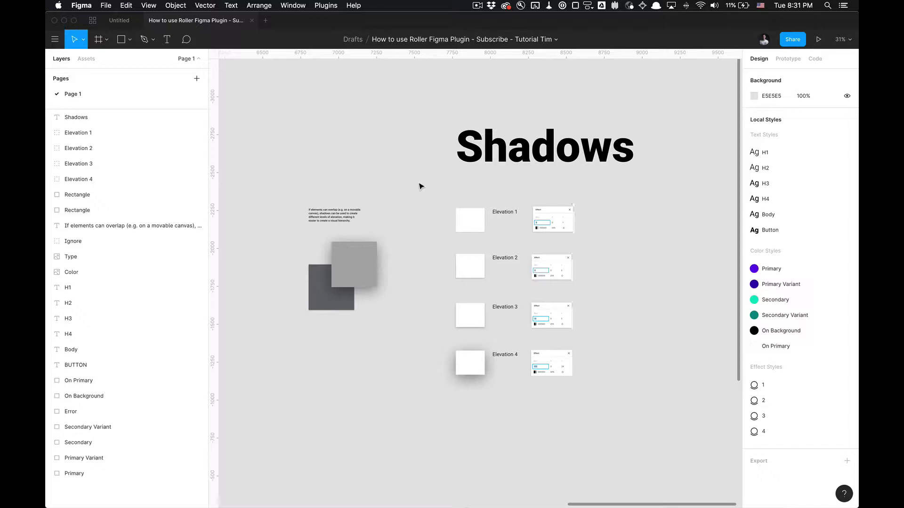
mouse_move(788, 391)
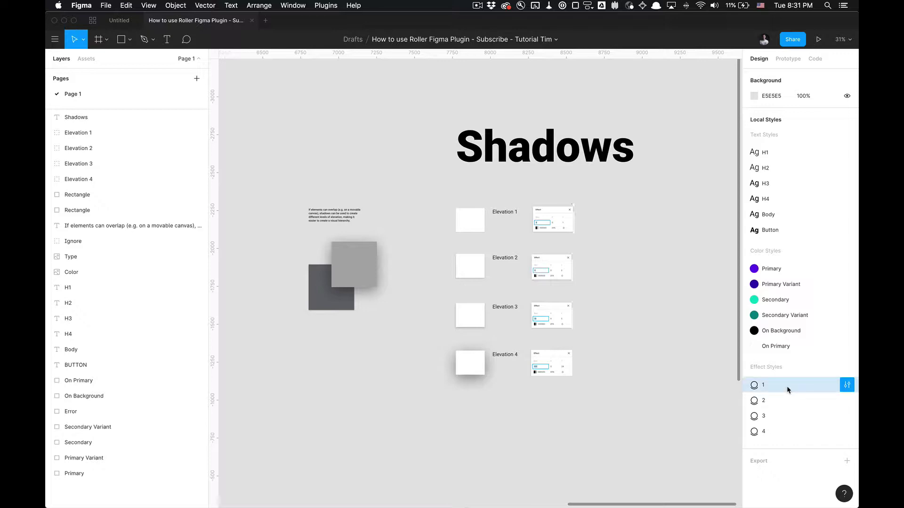
Duplicate the white Elevation 1 rectangle and place the copy beyond its effect settings image, at about X 8746, Y -2265.
left_click(572, 221)
scroll(571, 226, "up", 5)
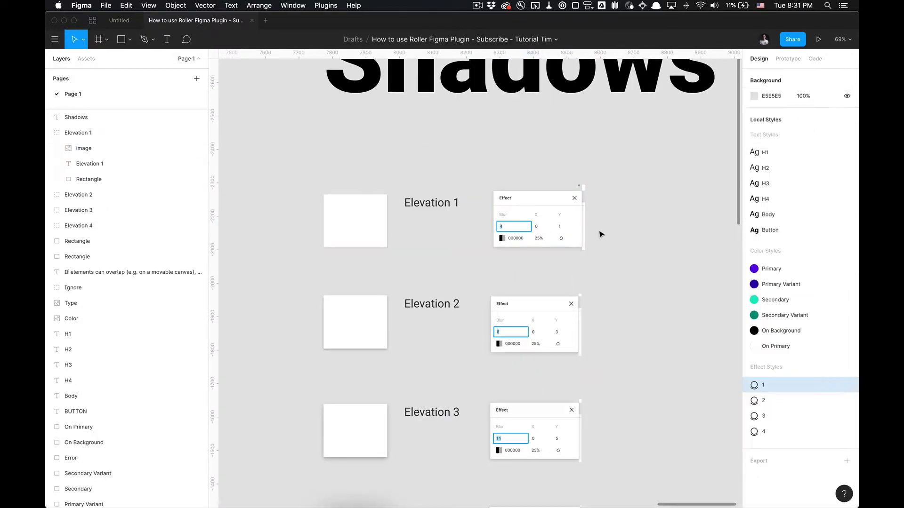
left_click(580, 225)
left_click(645, 224)
left_click(358, 214)
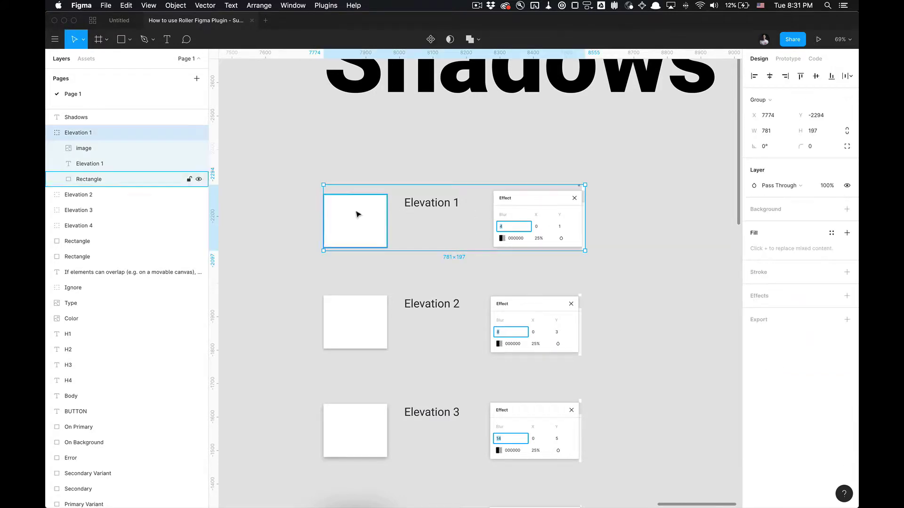
left_click(353, 216)
left_click_drag(365, 218, 690, 256)
scroll(630, 268, "right", 3)
left_click(571, 283)
Remove the existing drop shadow from the copied Elevation 1 rectangle.
left_click(557, 219)
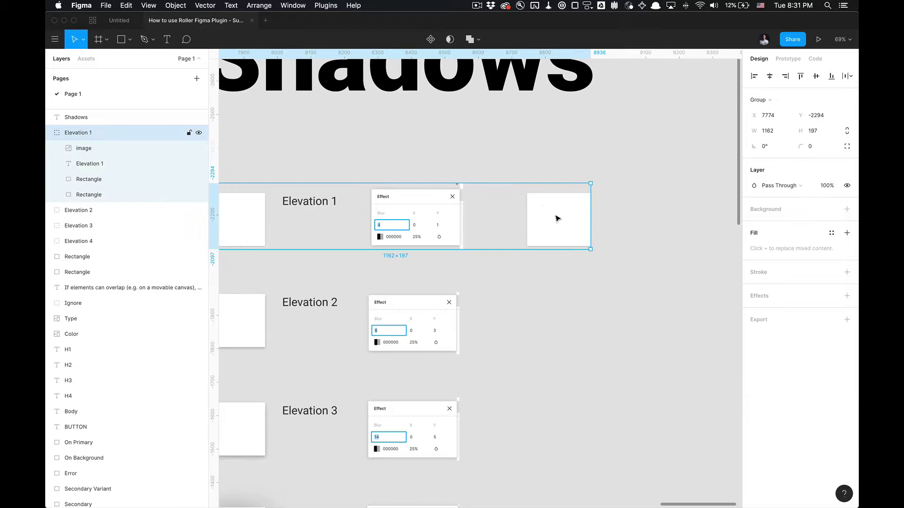
left_click(536, 230)
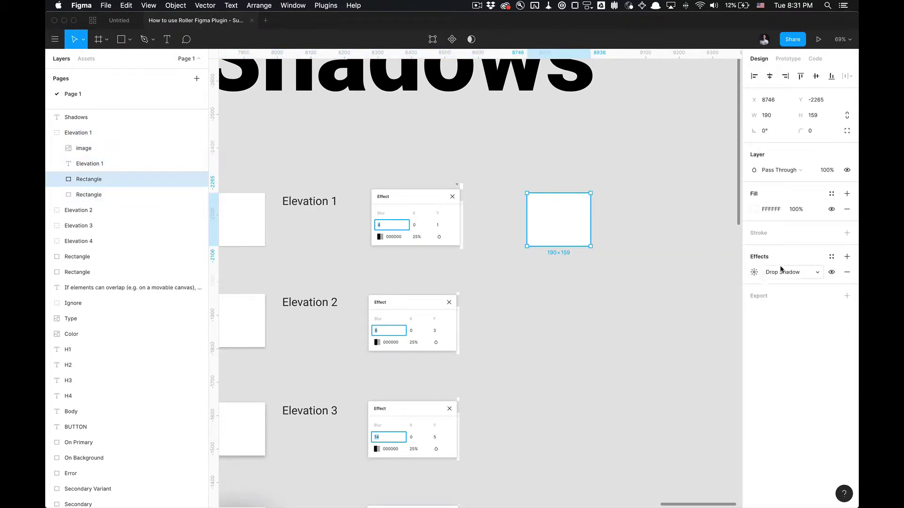
left_click(846, 272)
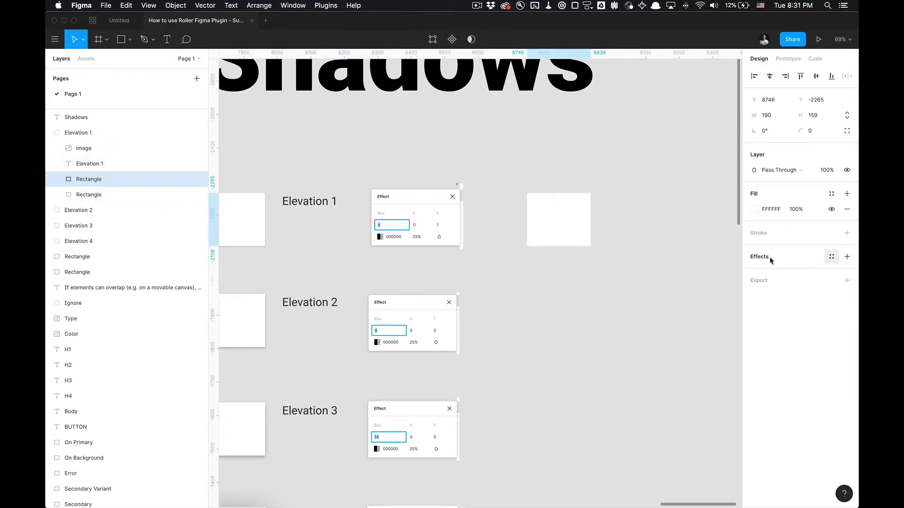
left_click(831, 258)
left_click(829, 257)
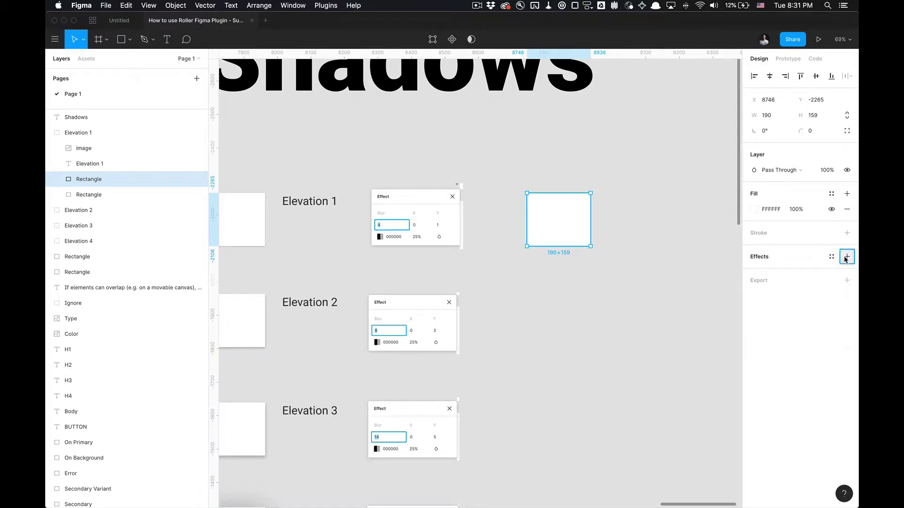
Add a new drop shadow to the copied rectangle and set its Y offset to 1.
left_click(846, 256)
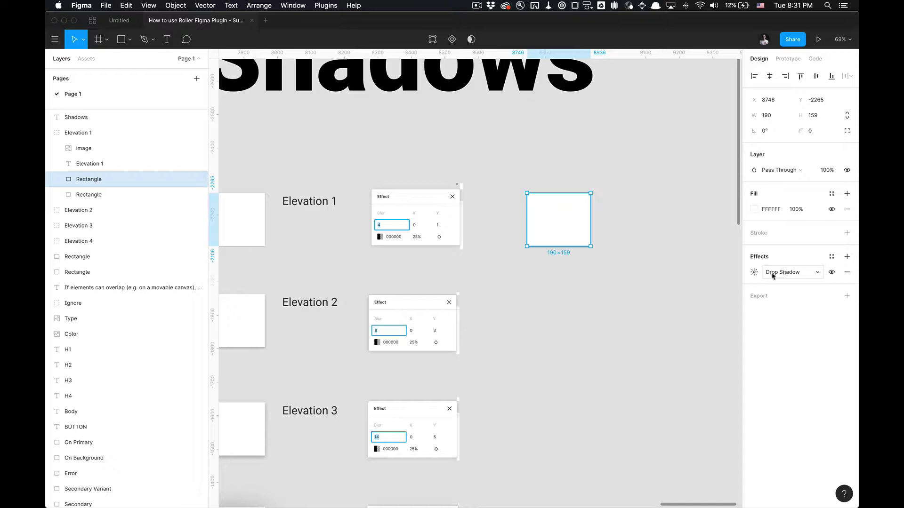
left_click(753, 272)
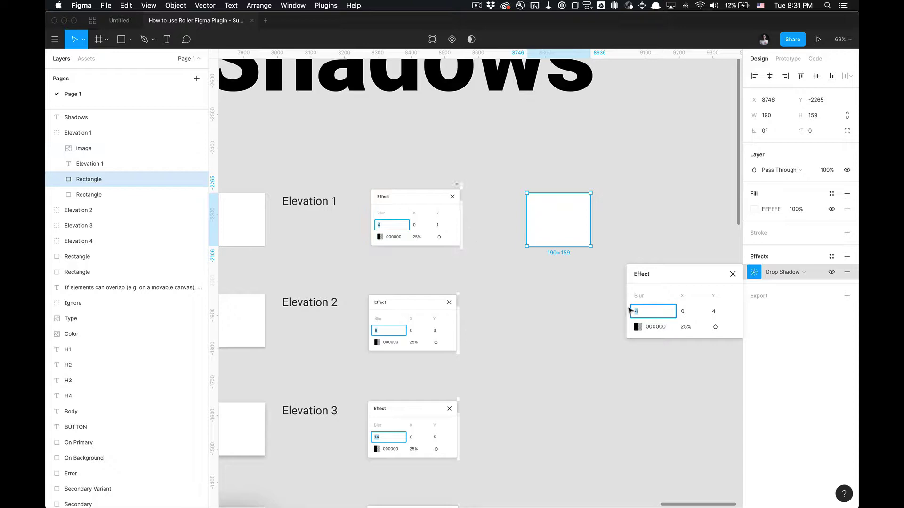
left_click(724, 311)
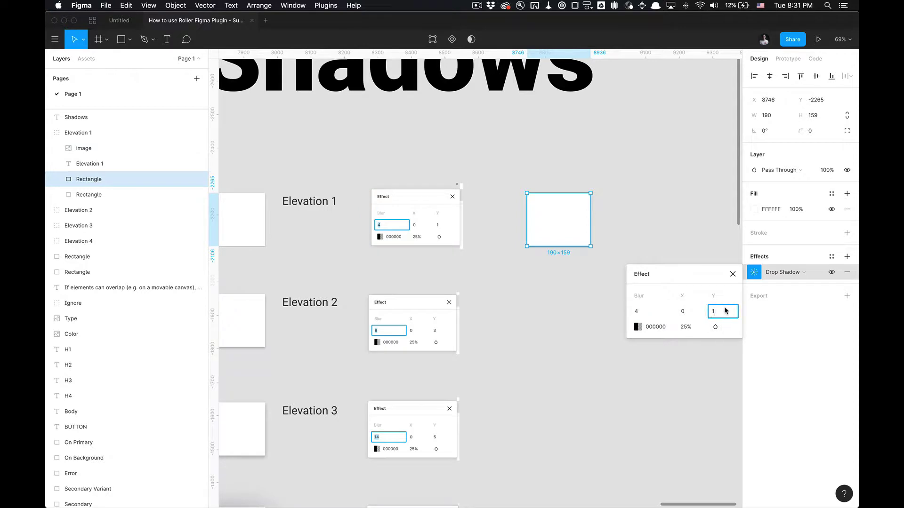
left_click(651, 332)
left_click(688, 328)
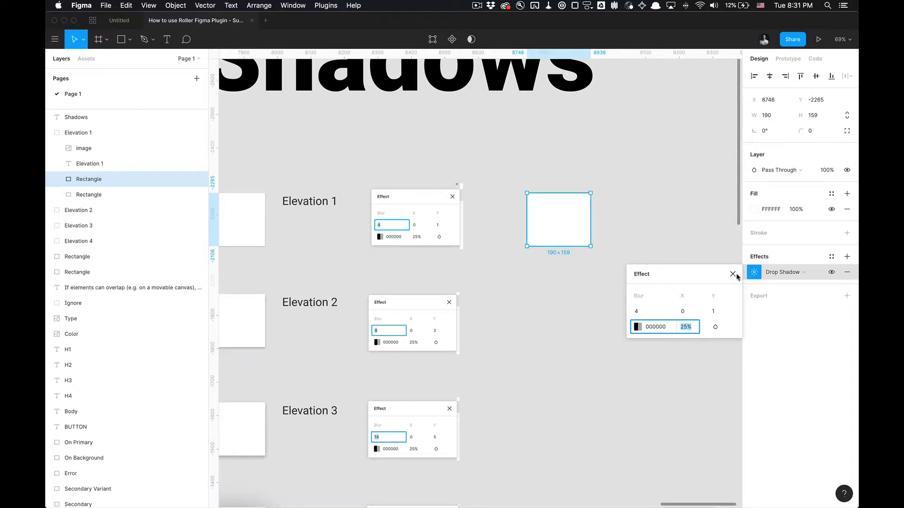
left_click(732, 273)
left_click(659, 219)
Save the copied rectangle's drop shadow as a new effect style named "Elevation 1".
left_click(566, 218)
left_click(567, 218)
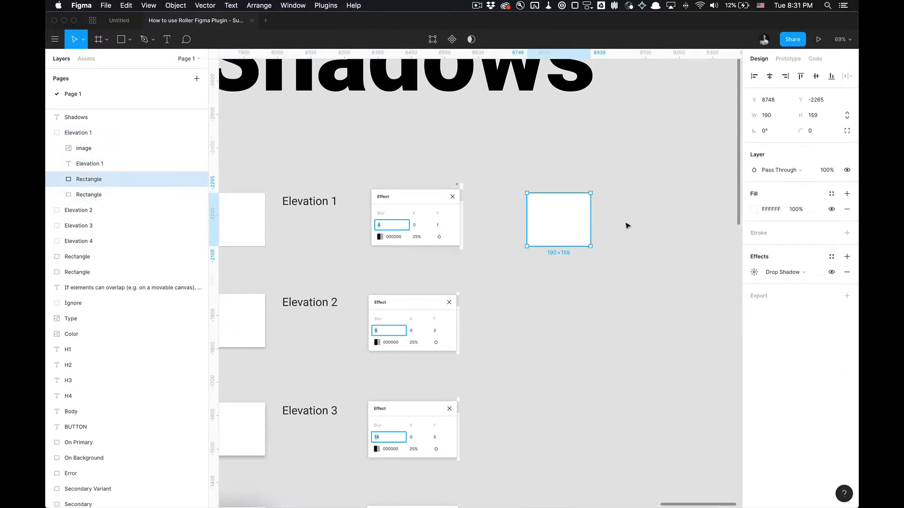
left_click(831, 259)
left_click(830, 259)
left_click(831, 259)
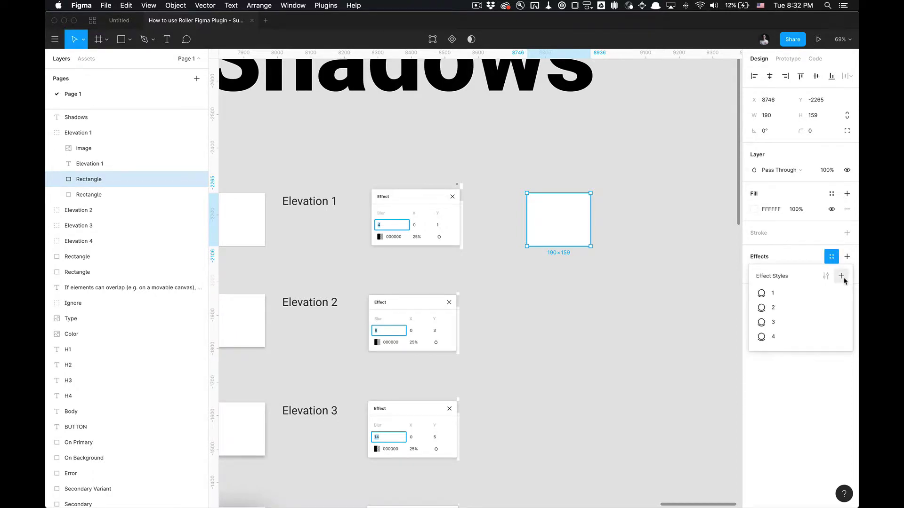
left_click(841, 276)
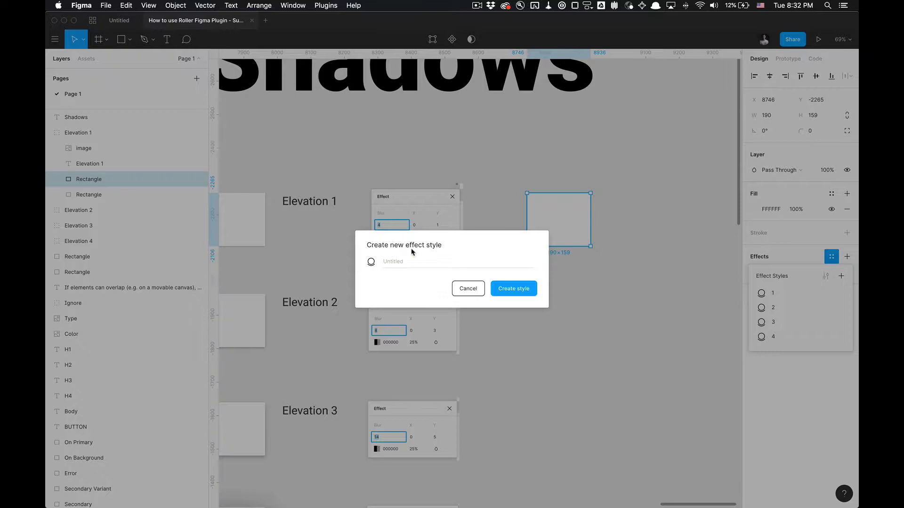
type("Elevation 1")
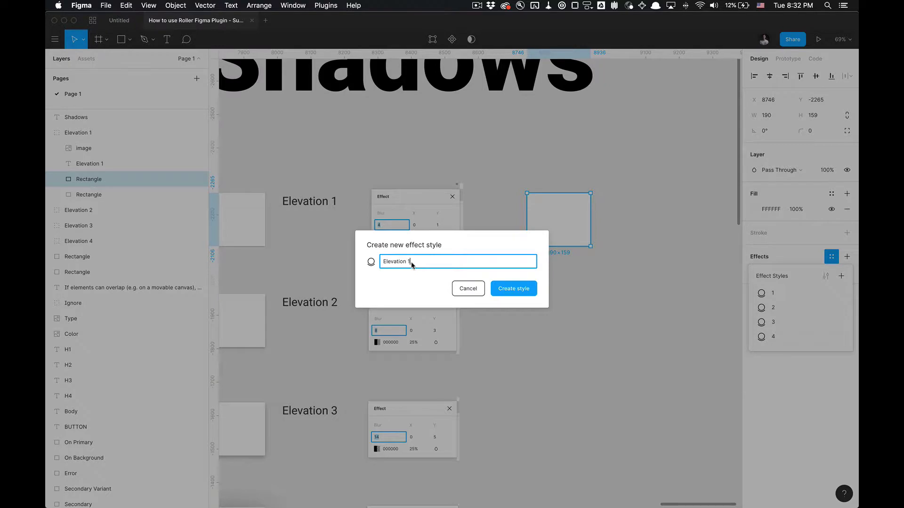
key("Return")
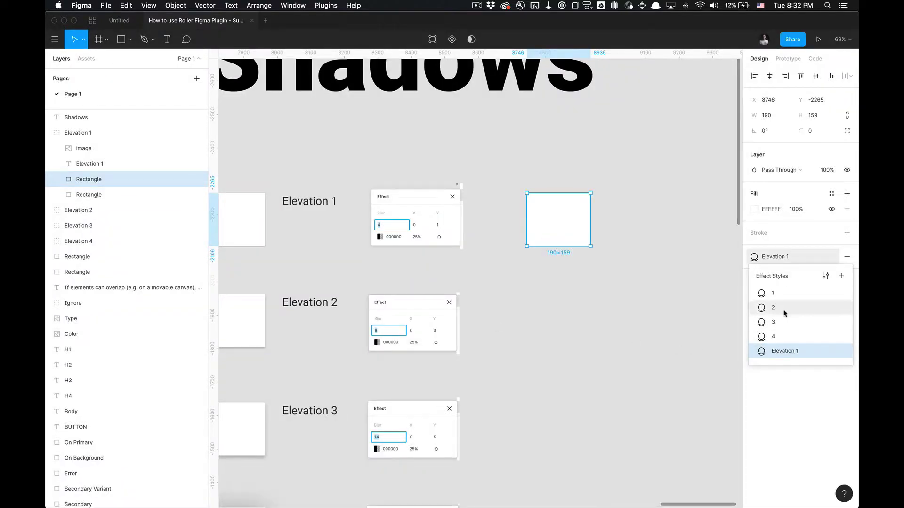
Delete the "Elevation 1" effect style and the copied rectangle beyond the effect settings image.
right_click(793, 356)
left_click(803, 374)
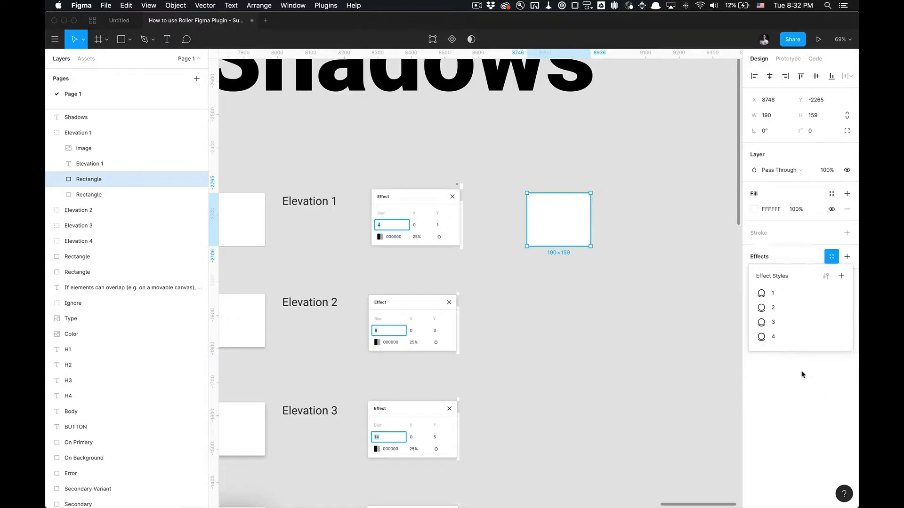
left_click(652, 294)
left_click(570, 226)
left_click_drag(658, 275, 529, 178)
key("Delete")
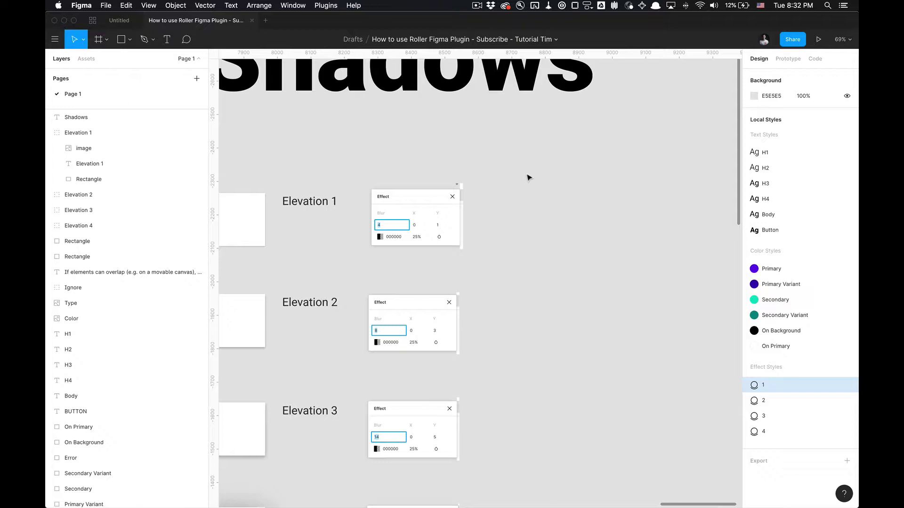
Run the Roller - Design Linter - Toybox plugin and place its window beside the elevation examples.
scroll(529, 178, "down", 5)
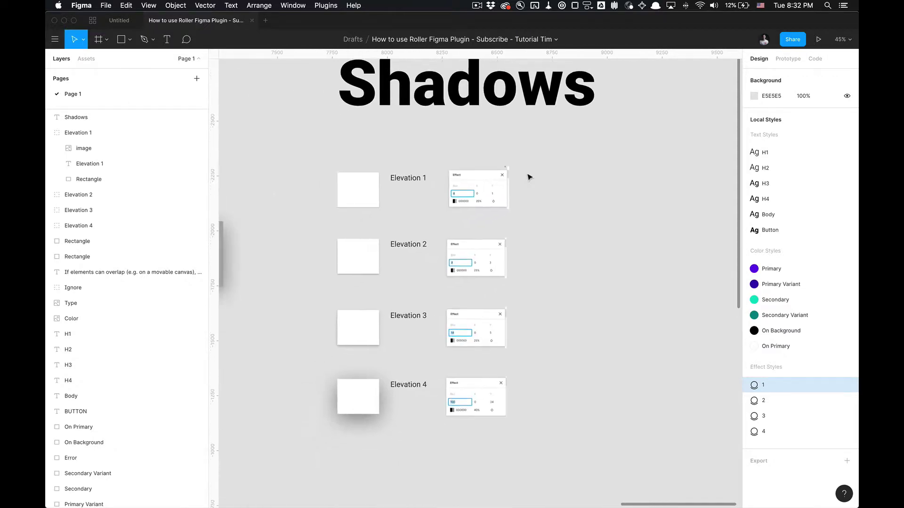
right_click(571, 181)
mouse_move(602, 225)
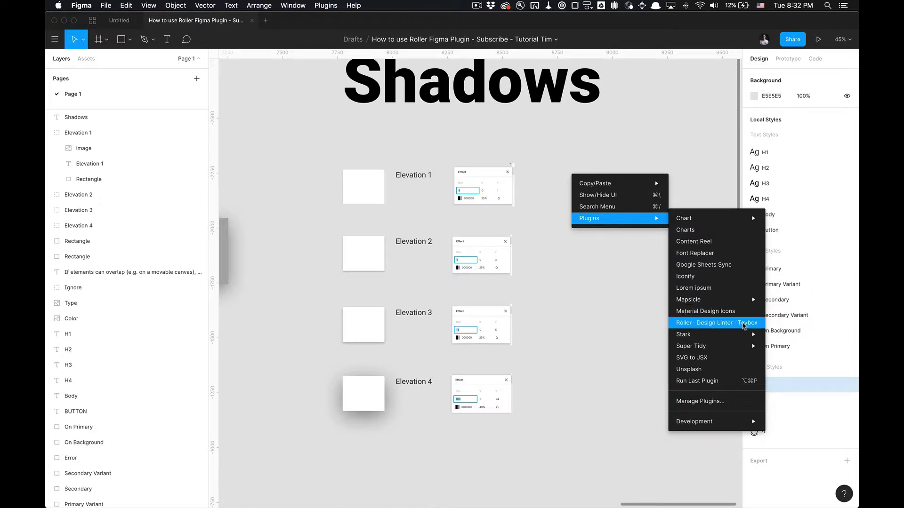
left_click(744, 324)
left_click_drag(471, 137, 614, 137)
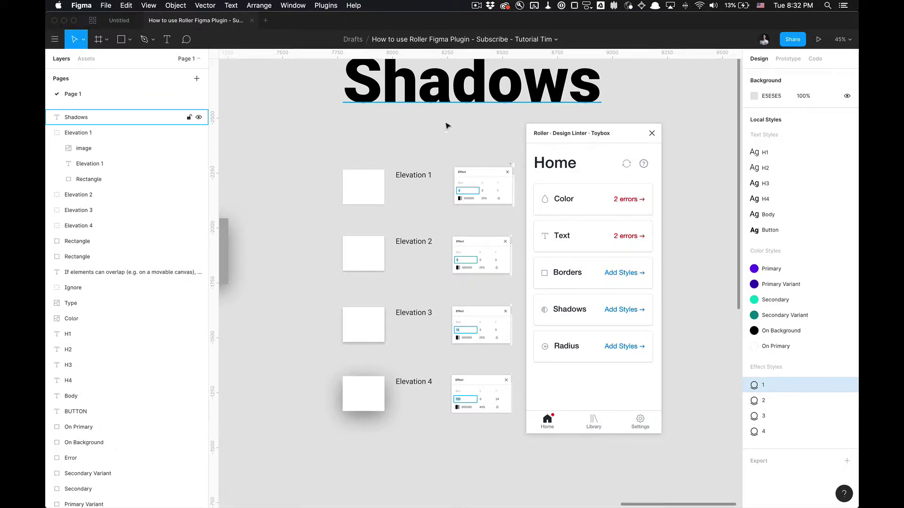
Import the local Figma effect styles as shadow styles in the Roller plugin.
left_click(586, 318)
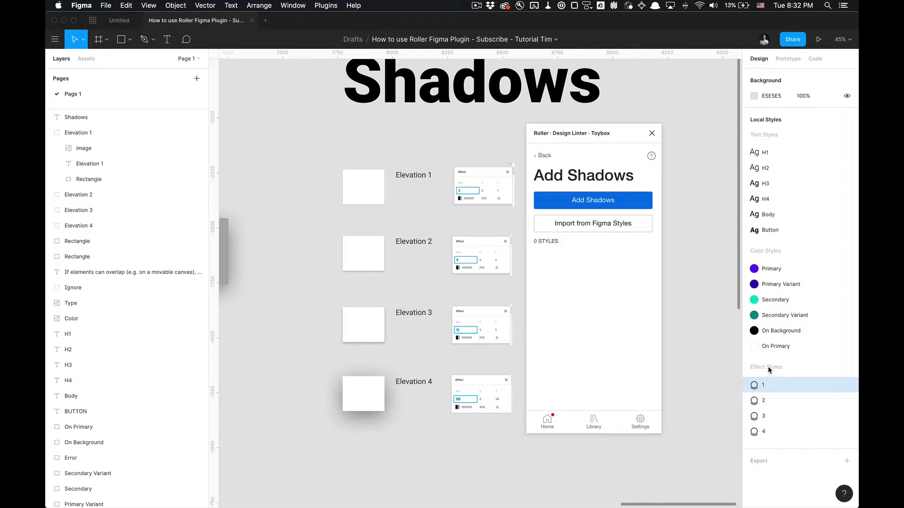
left_click(569, 225)
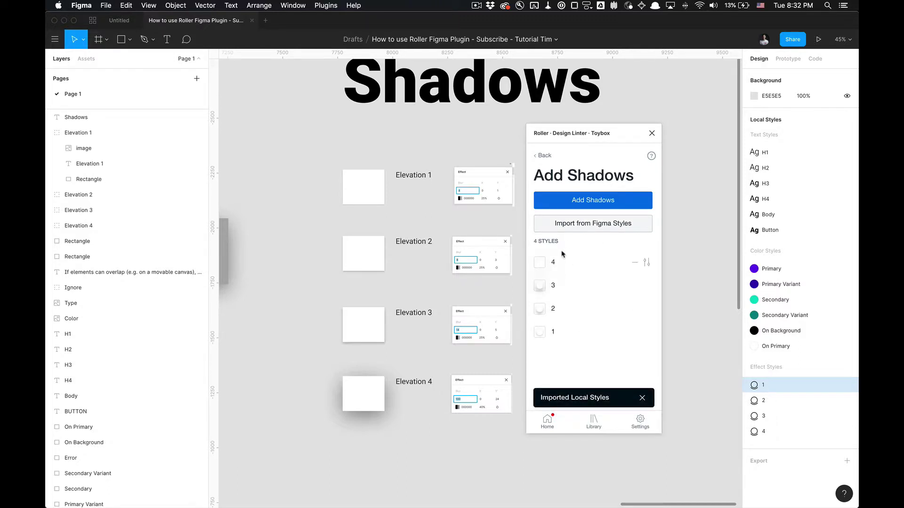
Set the X offset of imported shadow style 4 to 22 in the plugin and save the style.
left_click(646, 266)
left_click(597, 288)
left_click(626, 314)
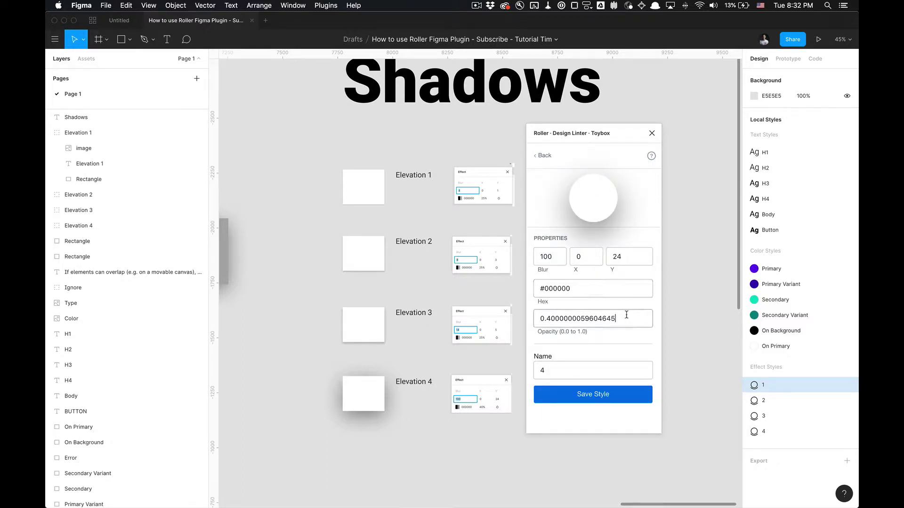
left_click(633, 333)
left_click(593, 259)
type("as")
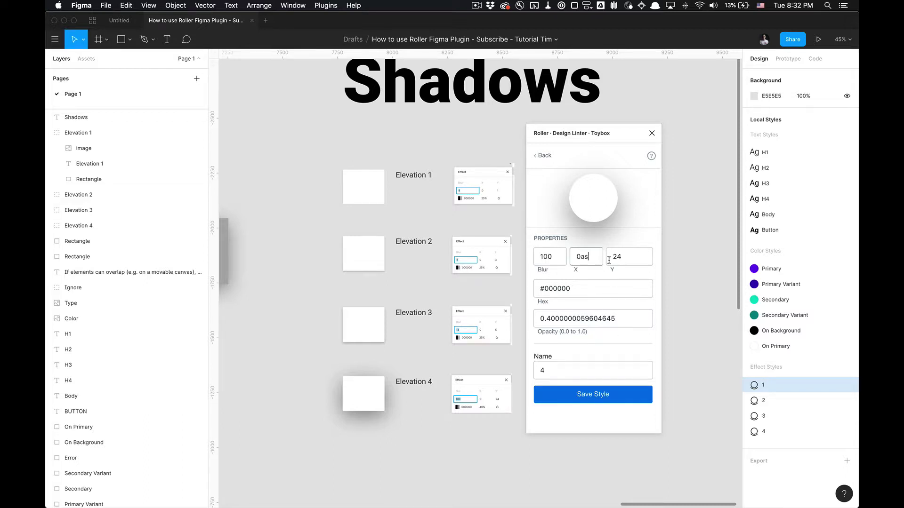
type("as22")
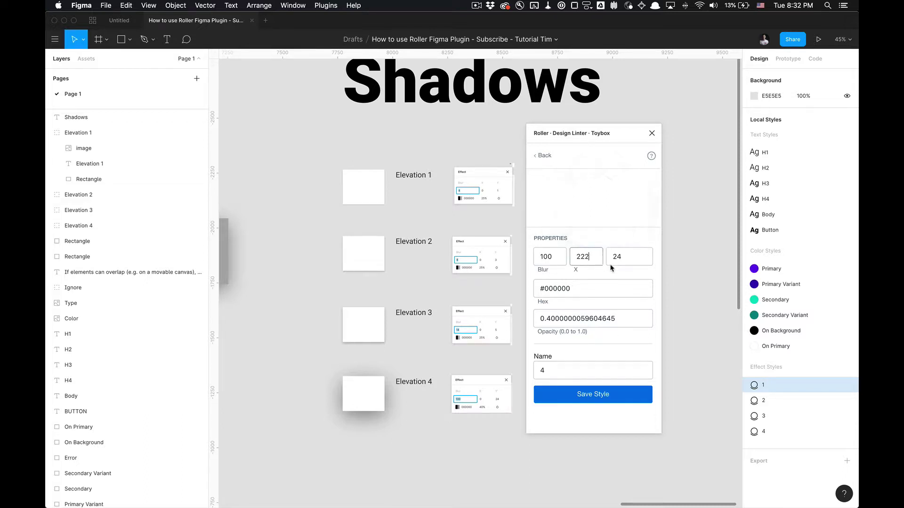
key("BackSpace")
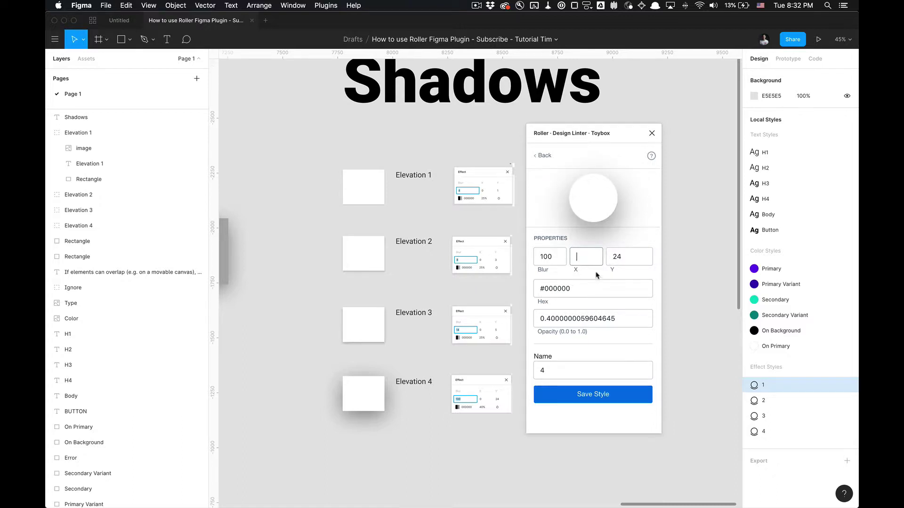
type("22")
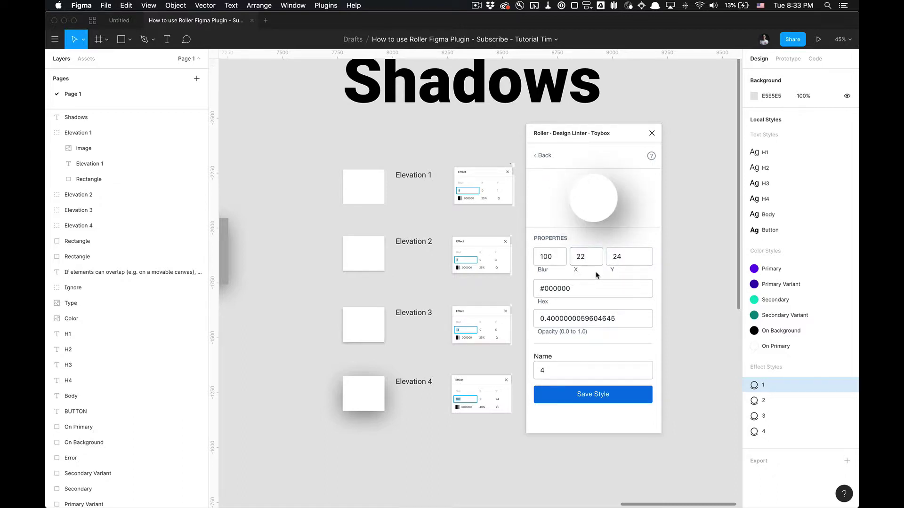
left_click(592, 394)
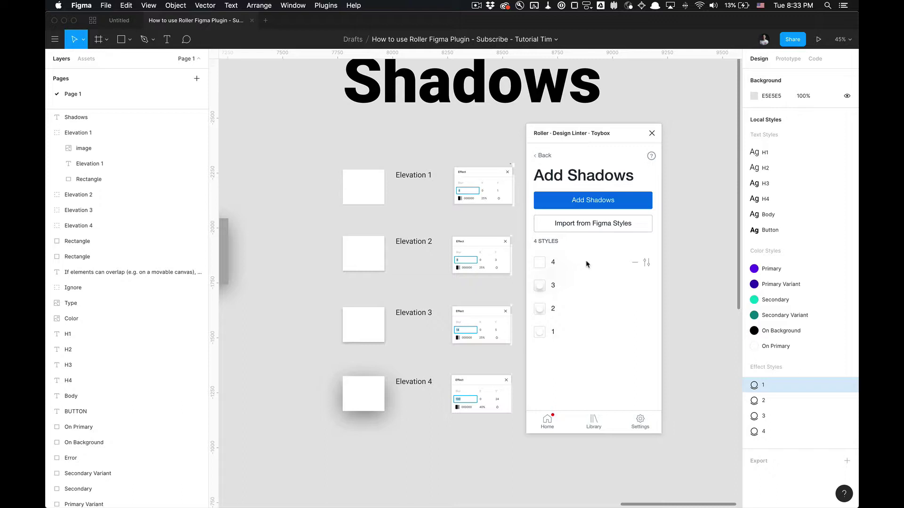
Compare the saved properties of shadow style 4 in the plugin with the drop shadow settings of Figma effect style 4.
left_click(645, 265)
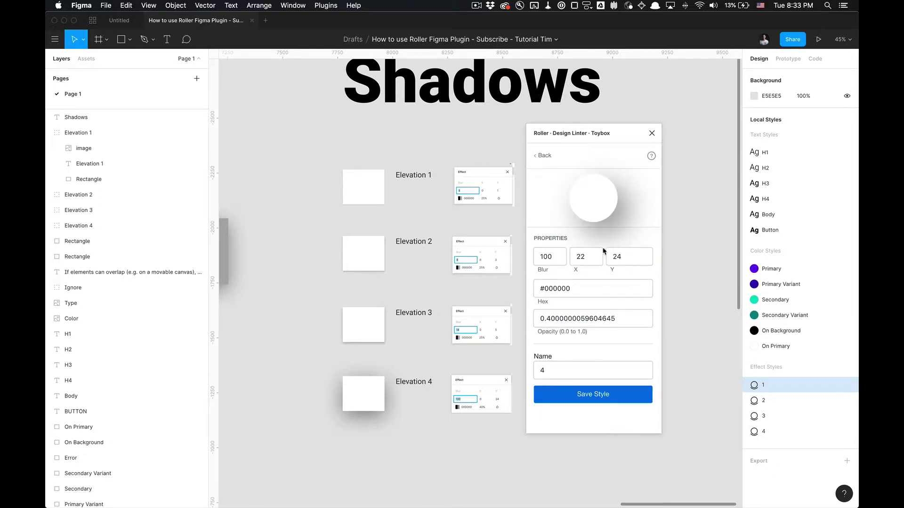
left_click(540, 156)
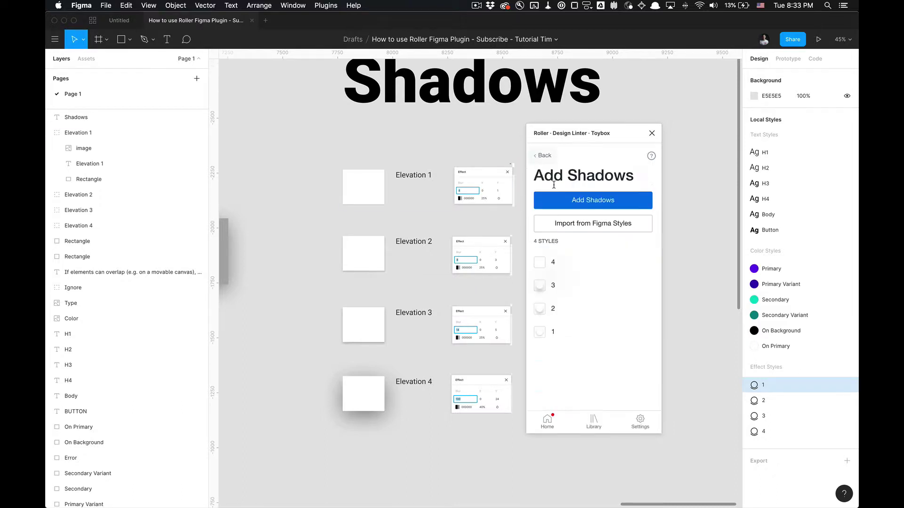
left_click(776, 432)
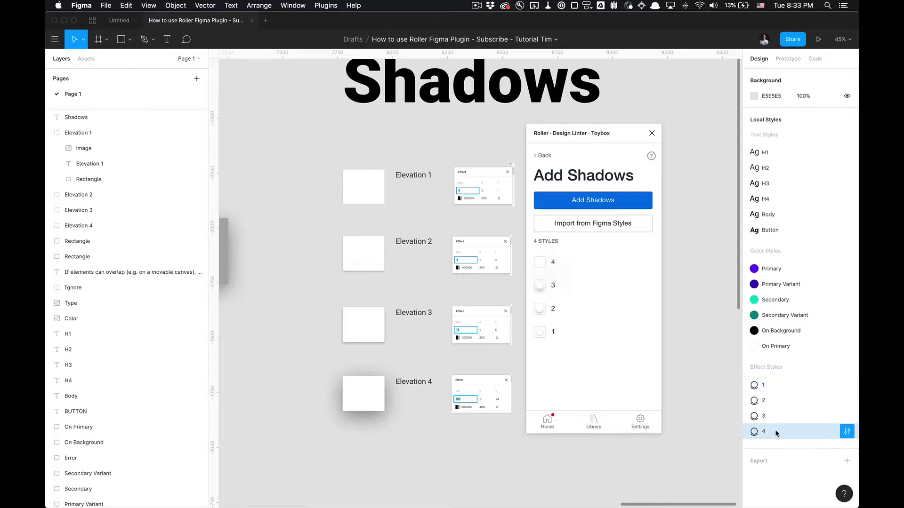
left_click(847, 432)
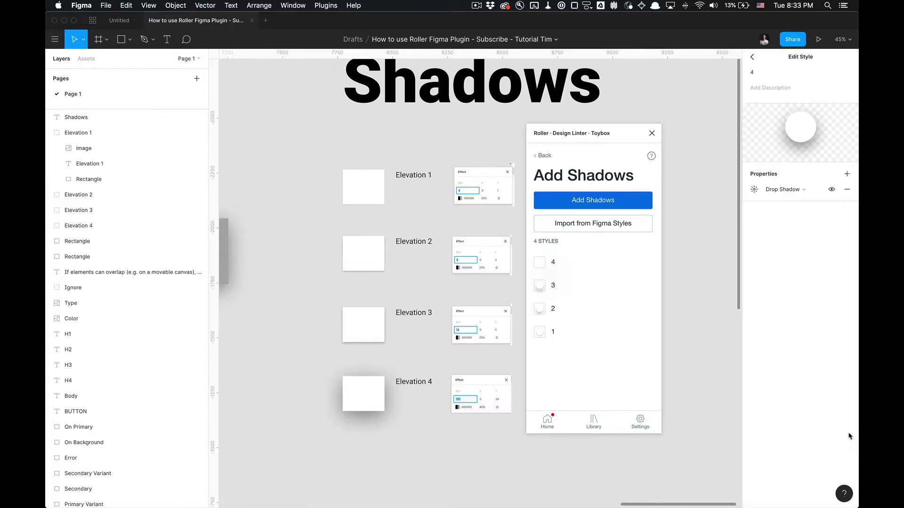
left_click(752, 190)
left_click_drag(719, 191, 737, 159)
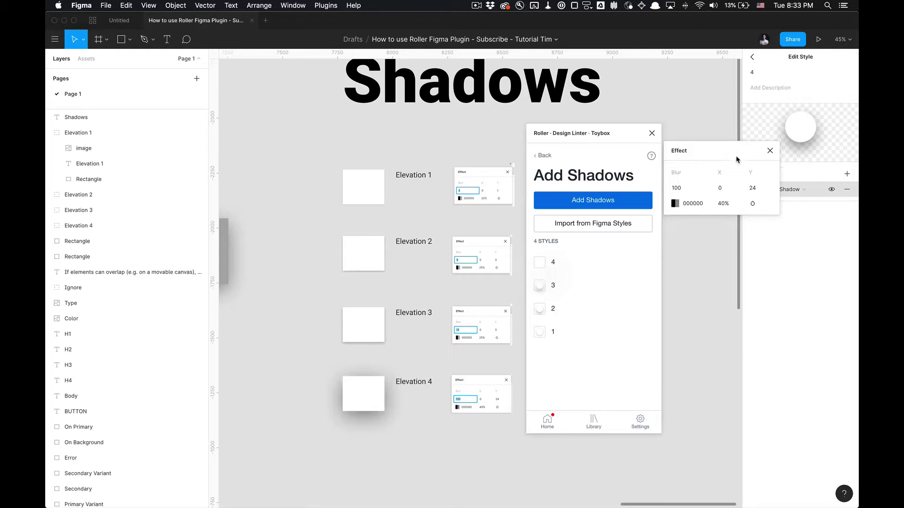
left_click(727, 186)
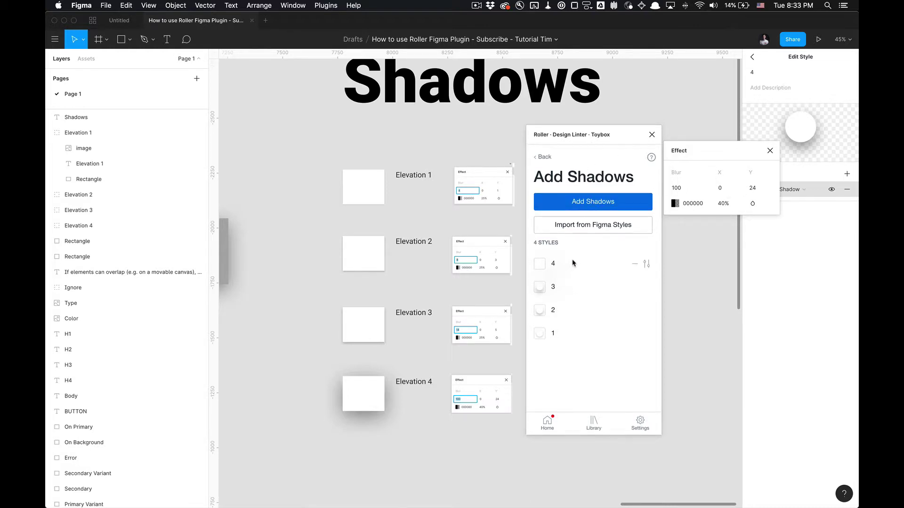
left_click(646, 266)
left_click(588, 260)
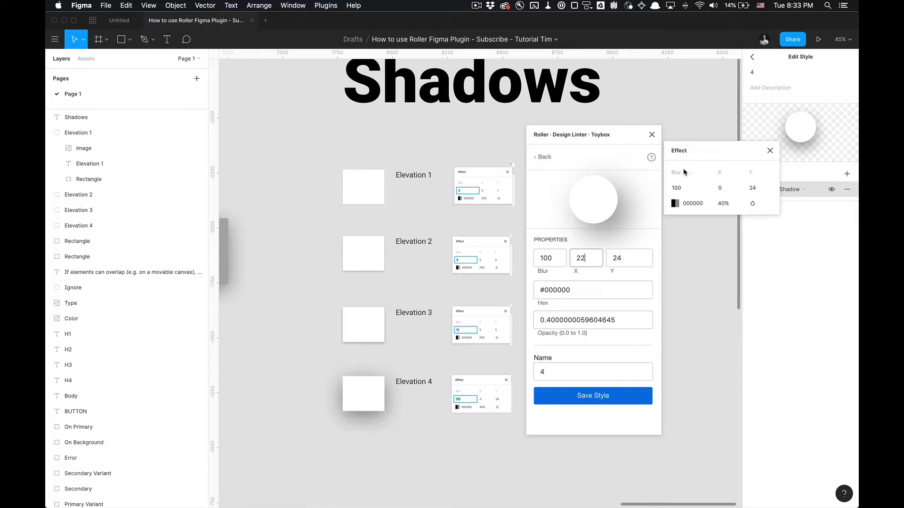
left_click(772, 152)
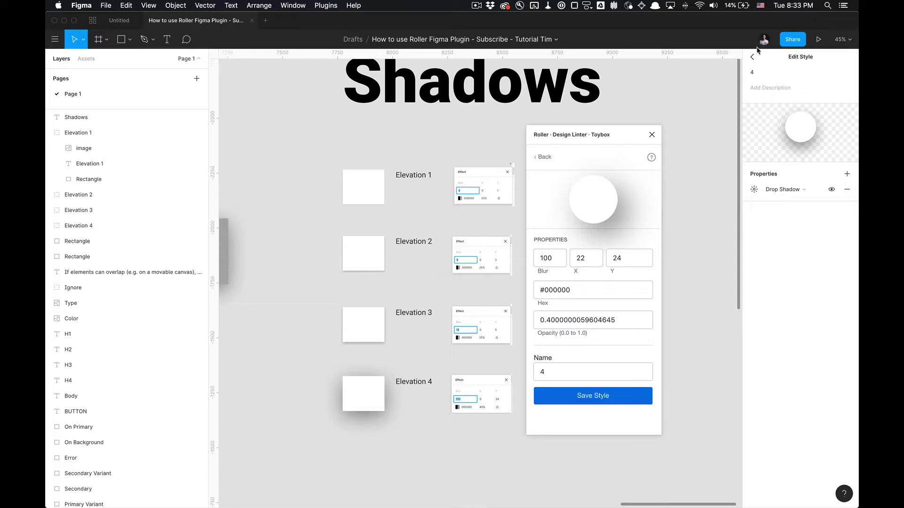
left_click(752, 57)
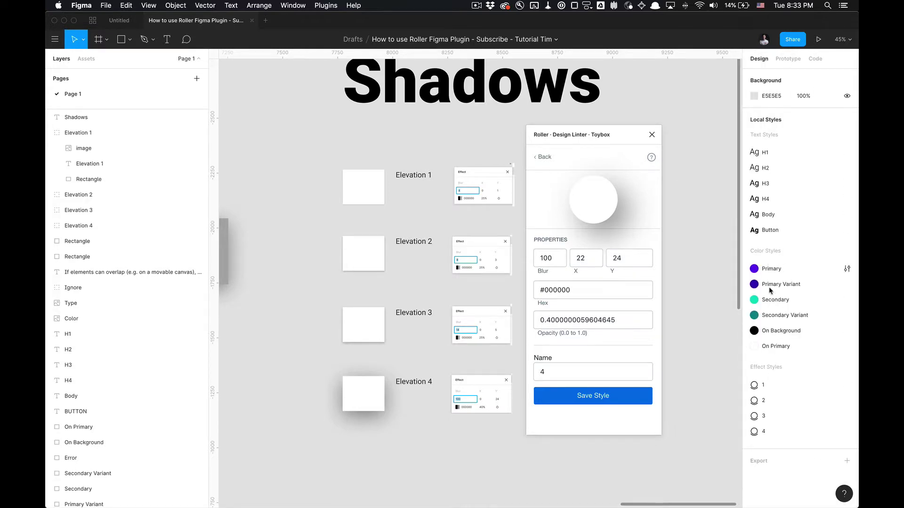
Examine the blur, offset, hex, opacity and name fields of shadow style 4 in the plugin.
left_click_drag(634, 142, 668, 153)
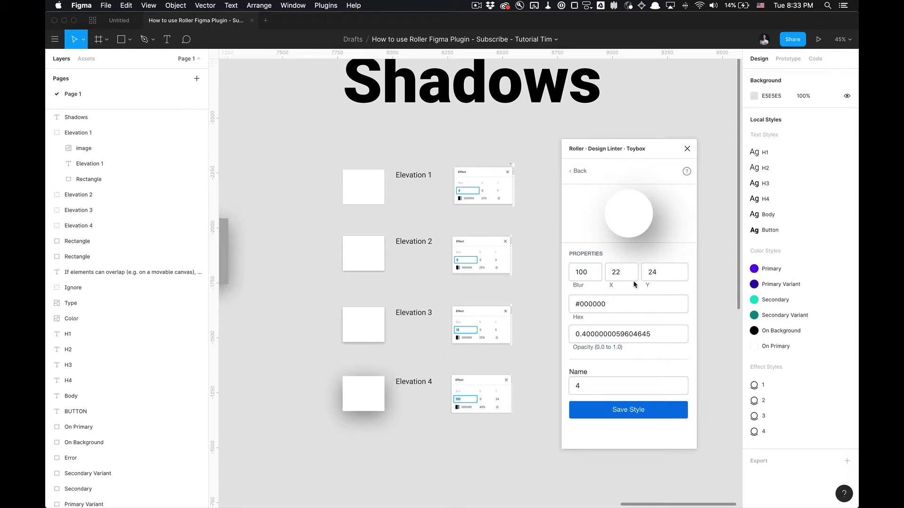
left_click(570, 274)
left_click(627, 274)
left_click(640, 307)
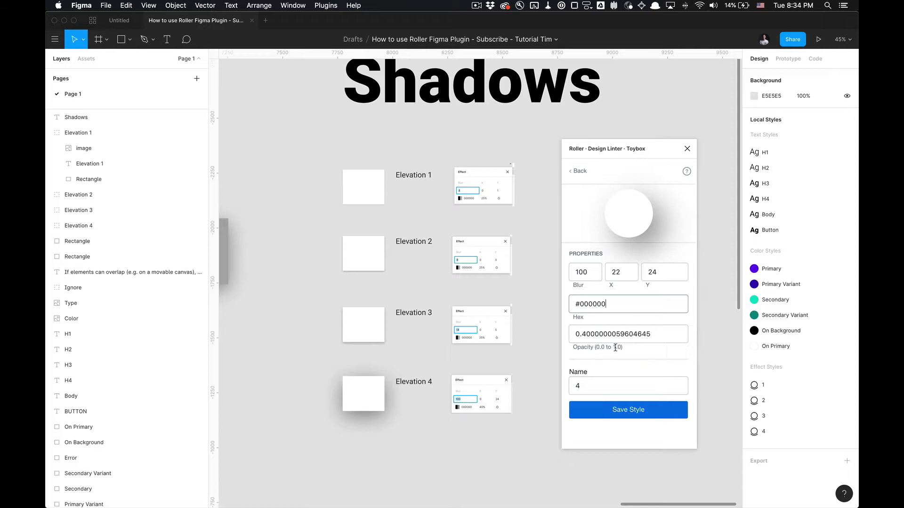
left_click(609, 386)
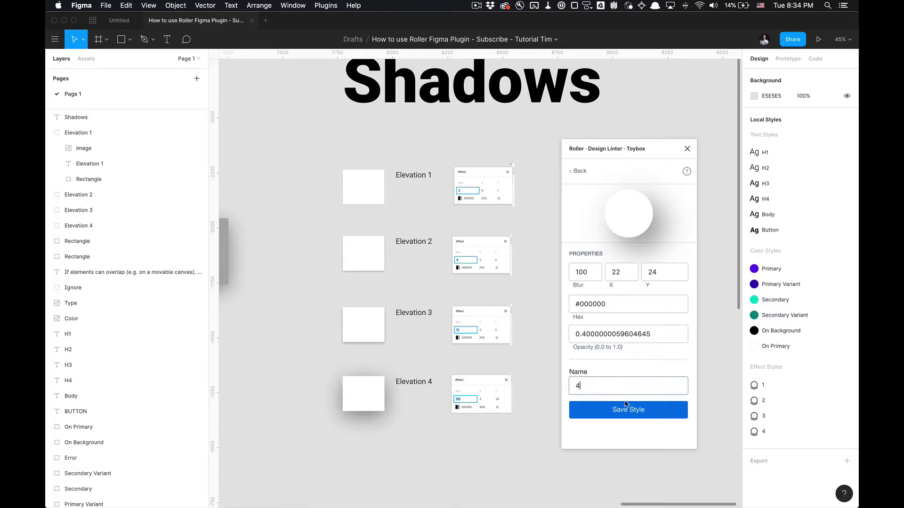
left_click(576, 174)
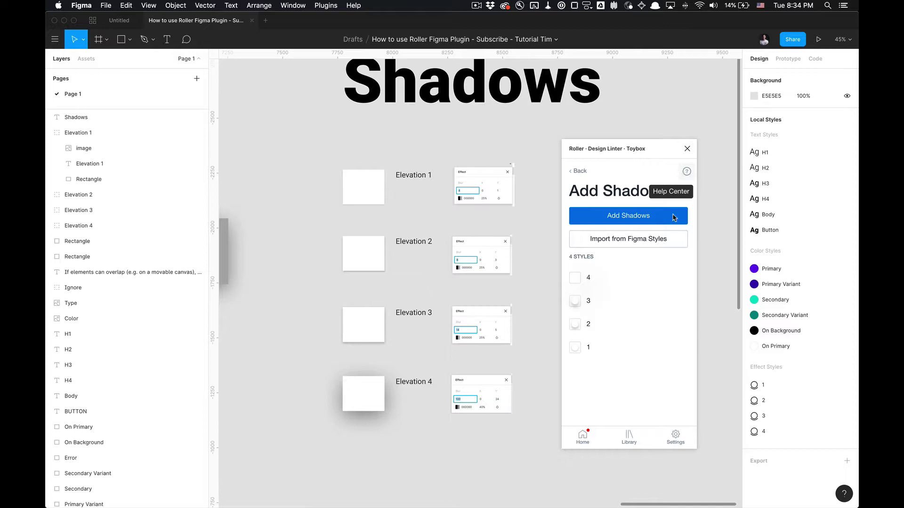
Start a new shadow style in the plugin and set its blur to 4, X to 0 and Y to 1.
mouse_move(648, 314)
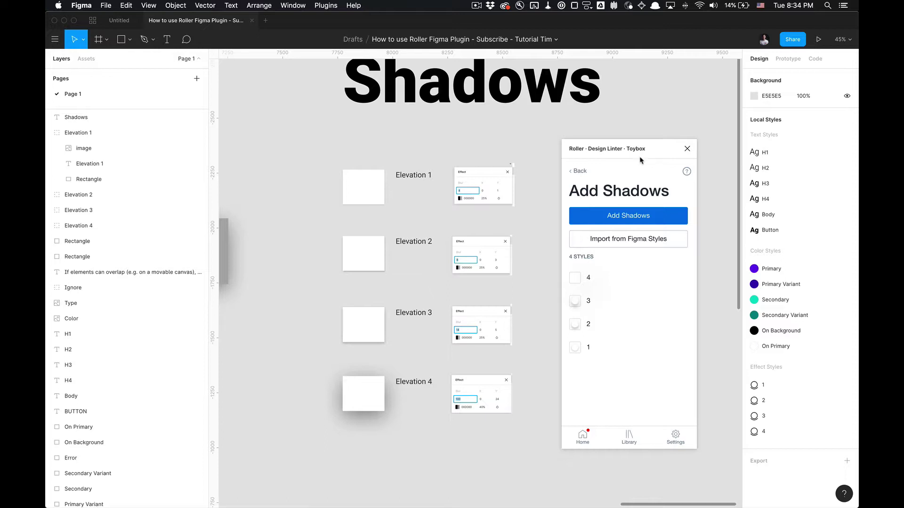
left_click(634, 217)
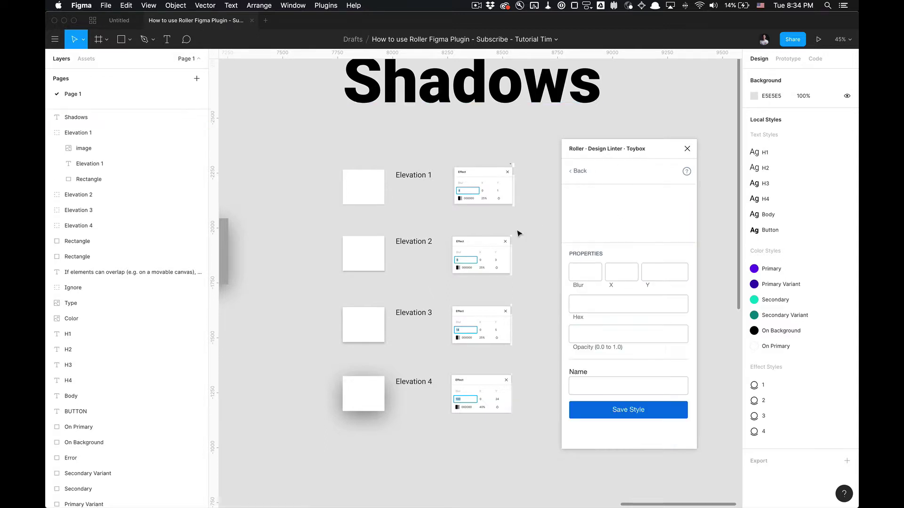
scroll(523, 207, "up", 1)
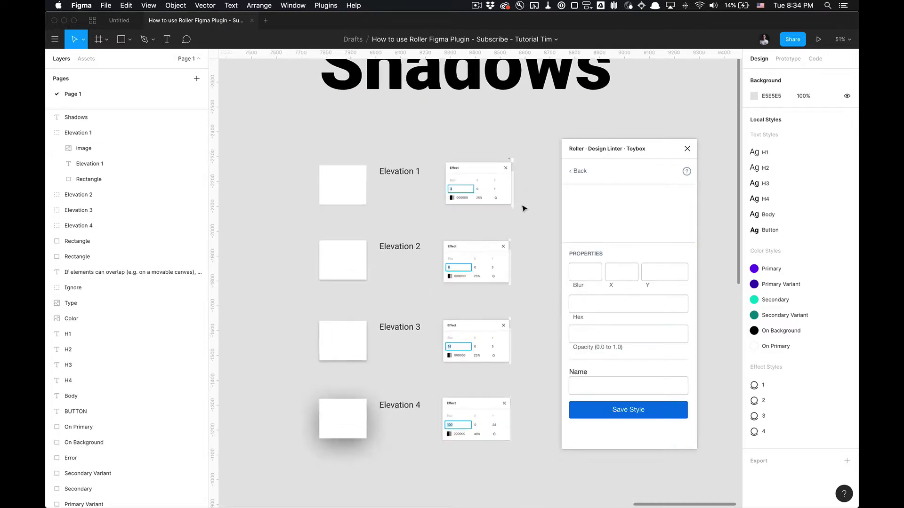
scroll(501, 178, "up", 1)
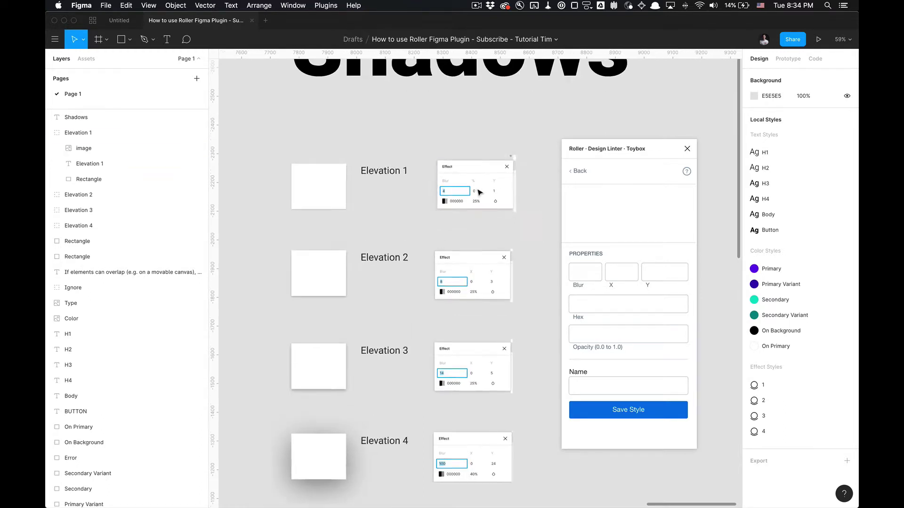
scroll(517, 176, "up", 1)
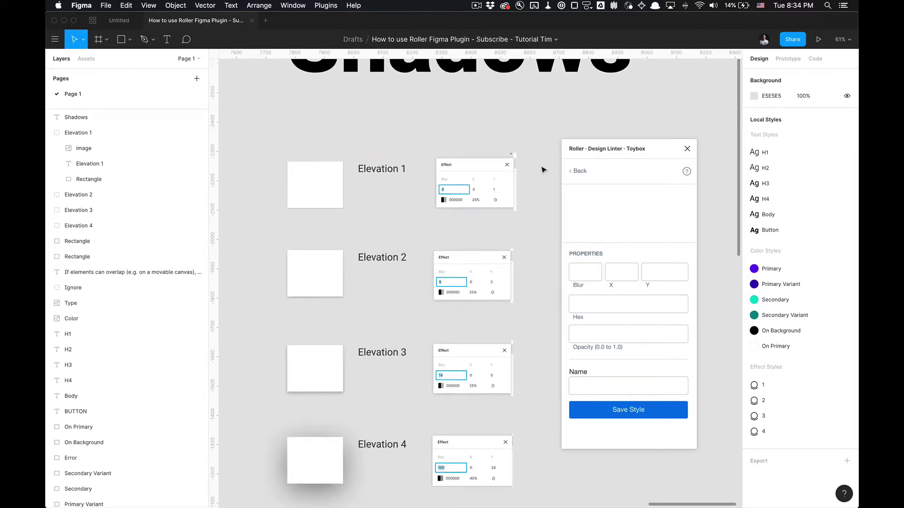
scroll(522, 181, "up", 4)
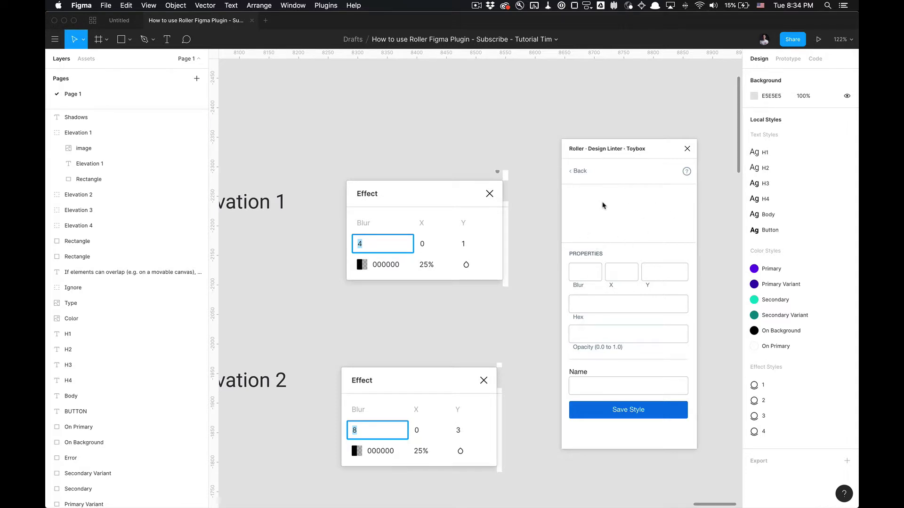
left_click(580, 273)
left_click(615, 272)
type("0")
key("Tab")
type("1")
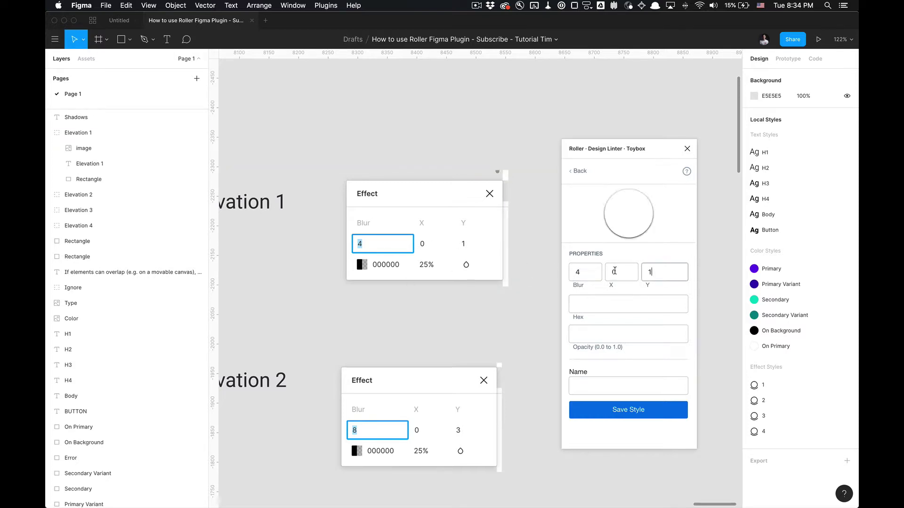
Set the new shadow style's hex to #000000 and its opacity to 0.25.
left_click(655, 303)
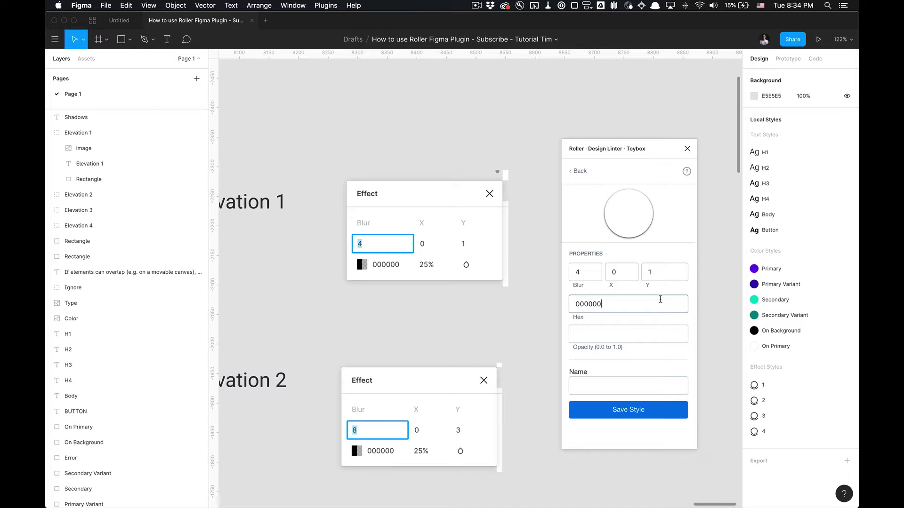
type("000000")
key("super+Left")
type("#")
left_click(637, 333)
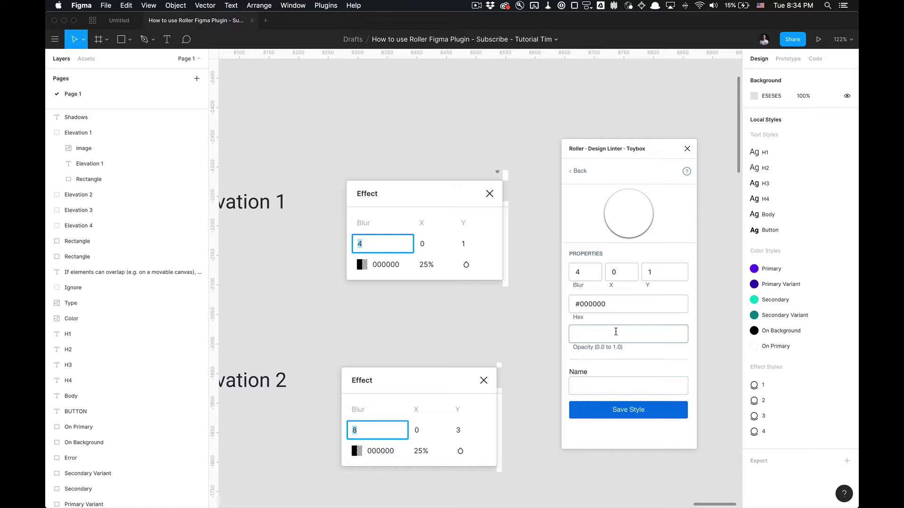
type("0.25")
Name the new shadow style "Elevation 1 Test" and save it.
left_click(602, 386)
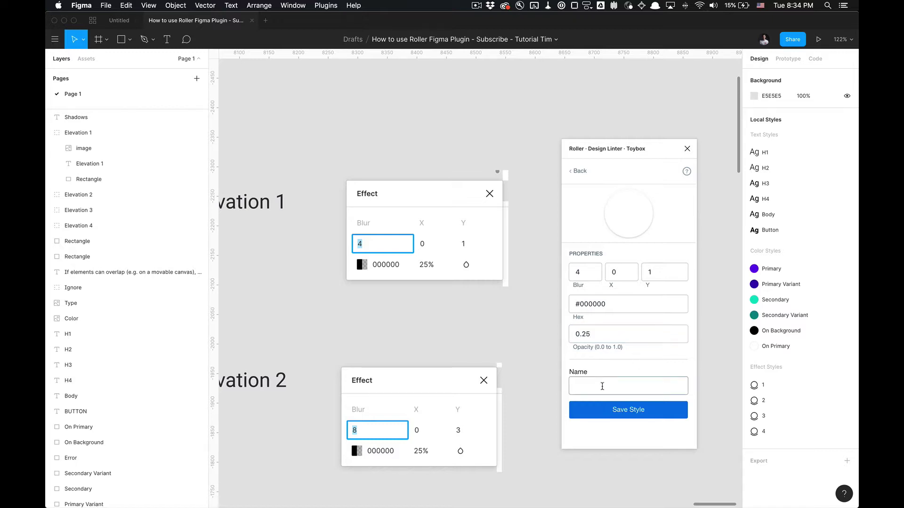
type("Elevation 1 Test")
left_click(626, 423)
left_click(625, 417)
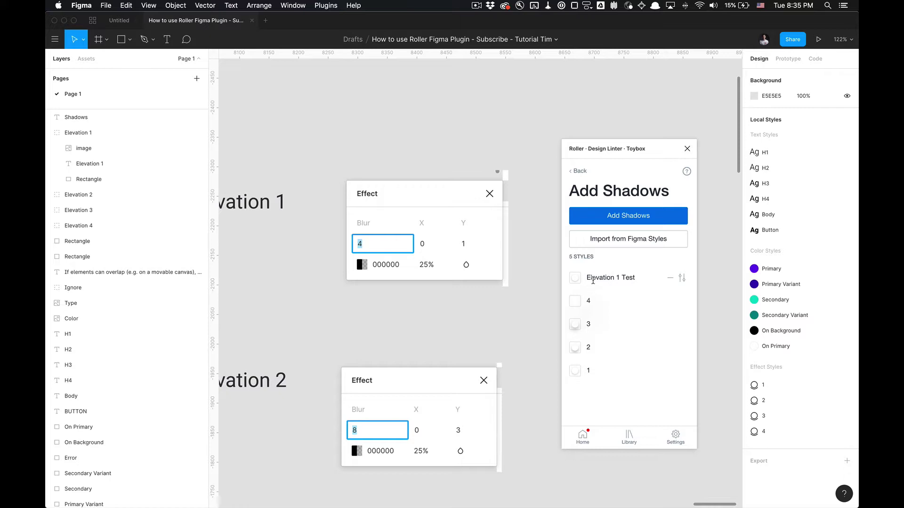
Reopen the plugin library's shadow styles and review the saved properties of Elevation 1 Test.
scroll(553, 277, "down", 5)
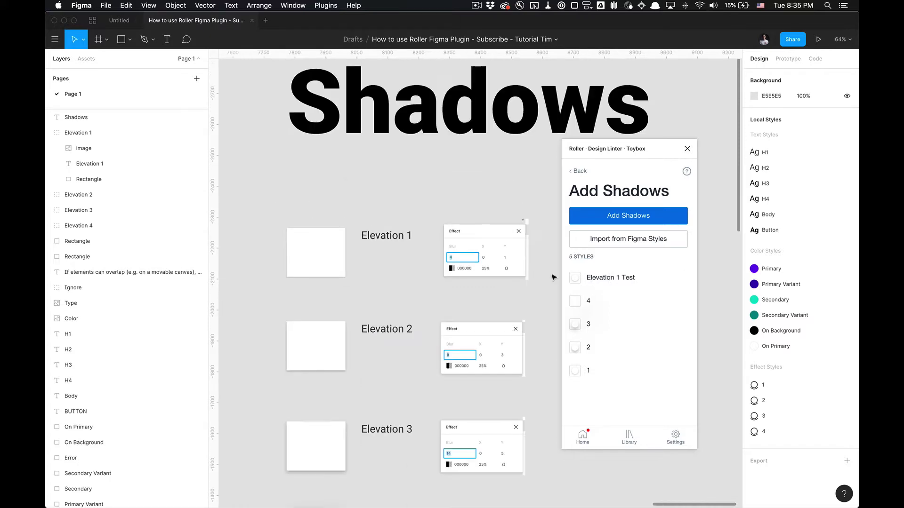
scroll(549, 276, "down", 3)
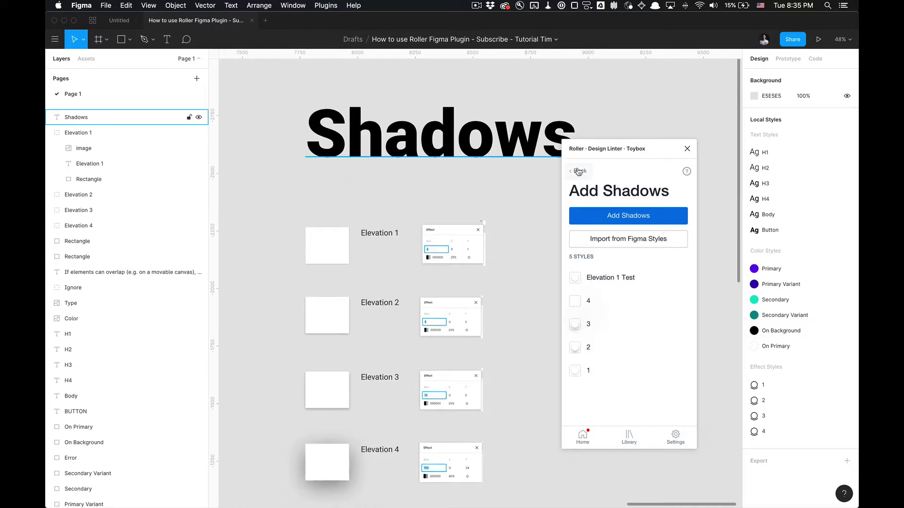
left_click(578, 172)
scroll(600, 376, "down", 2)
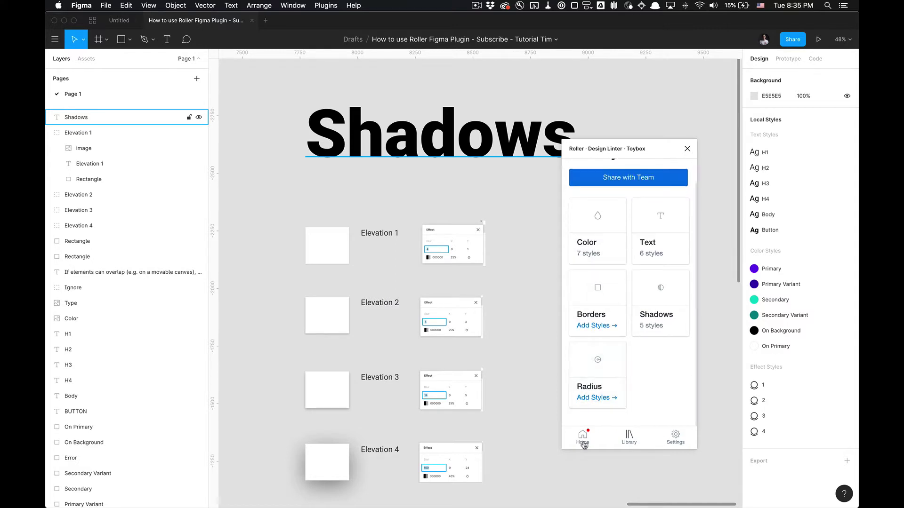
left_click(645, 308)
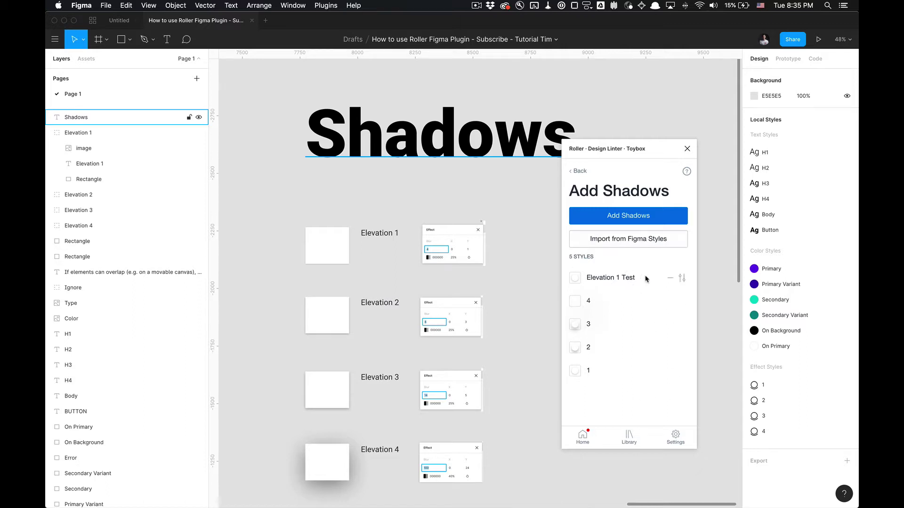
left_click(682, 278)
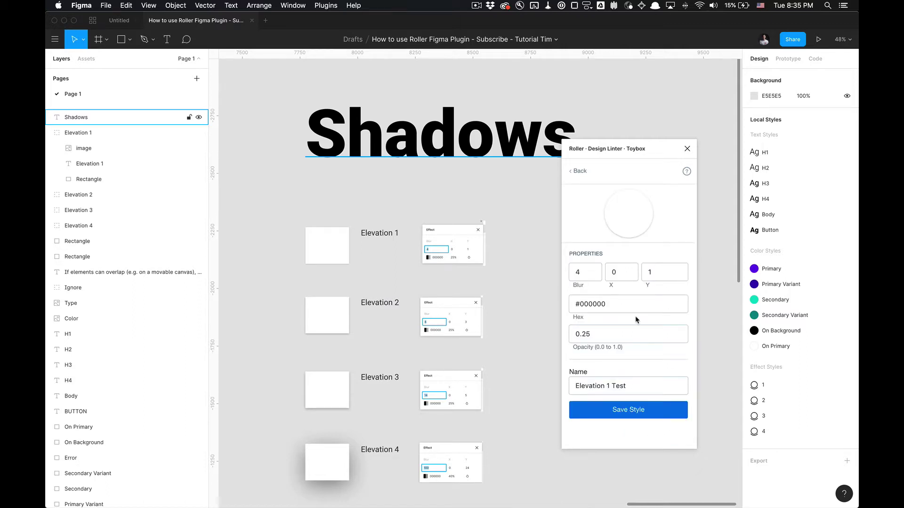
left_click(579, 171)
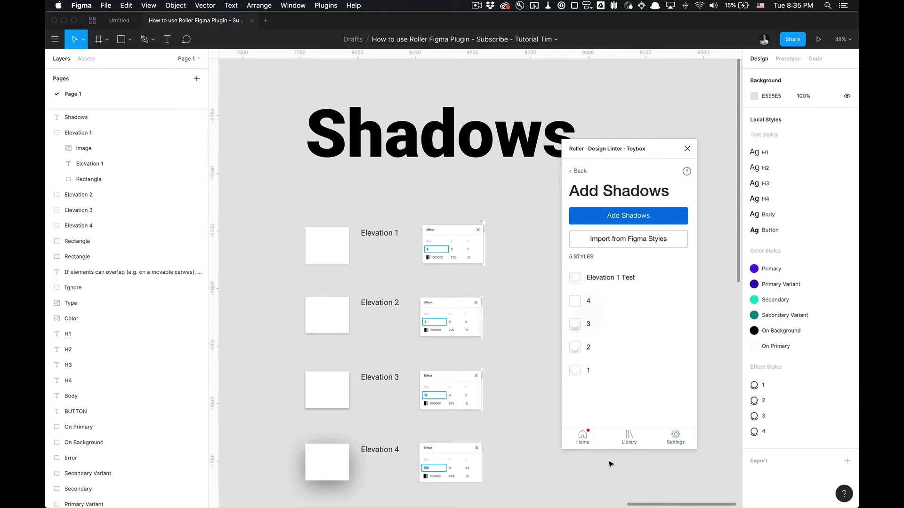
Open the linter's shadow errors and show the details of the listed shadow error.
left_click(583, 442)
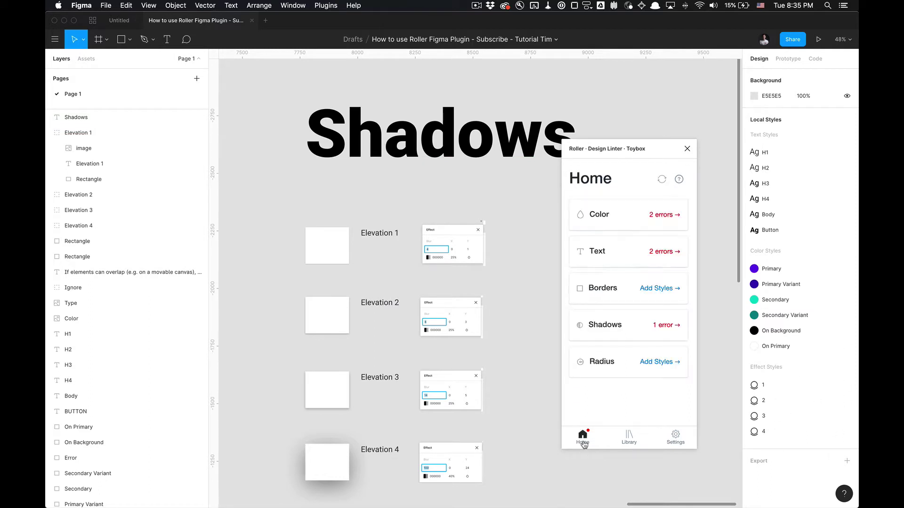
left_click(664, 324)
left_click(600, 255)
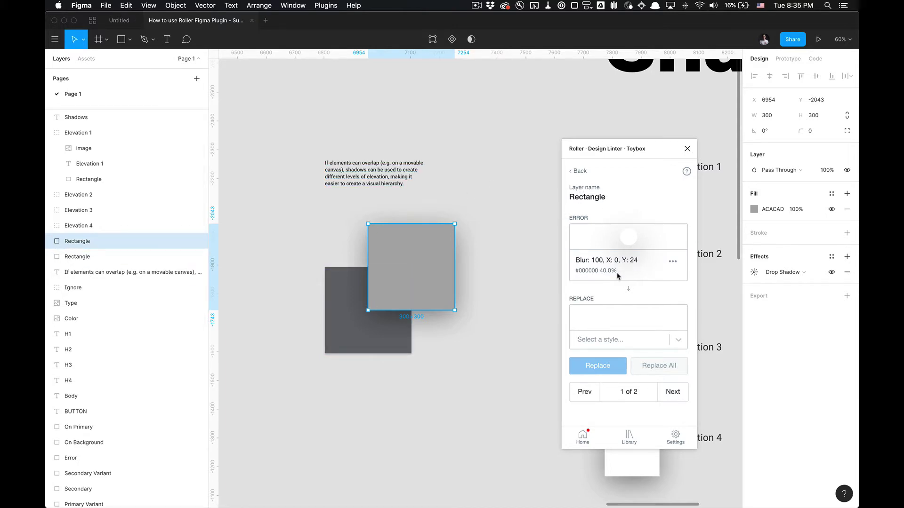
Compare the light grey rectangle's drop shadow settings in Figma with the shadow error values in the plugin.
left_click(753, 272)
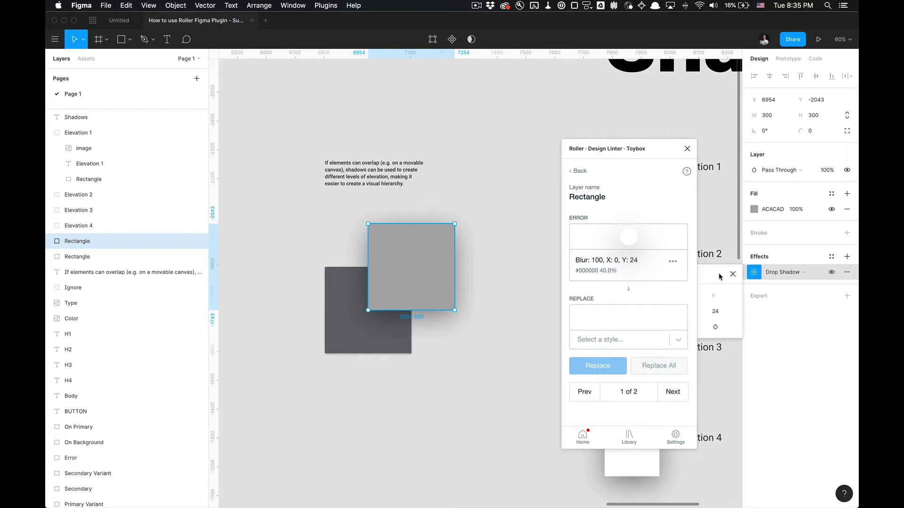
left_click_drag(717, 278, 517, 142)
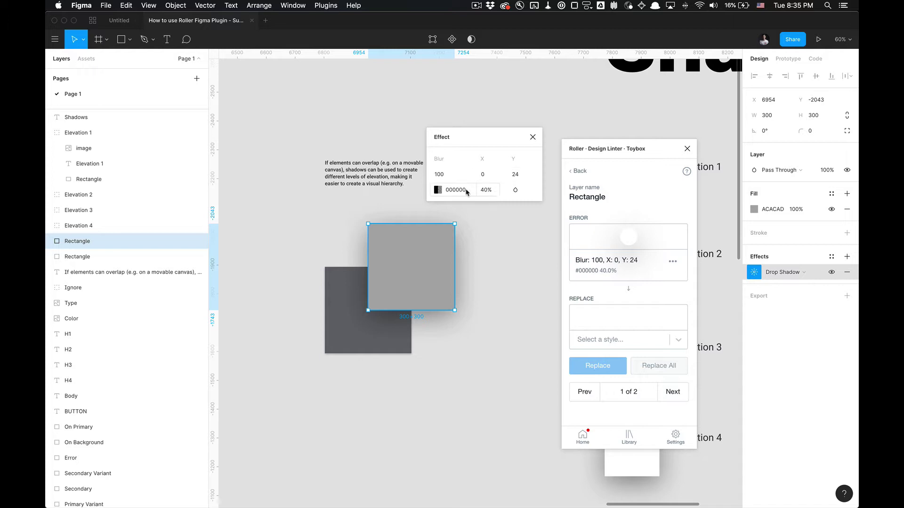
left_click(525, 176)
double_click(526, 176)
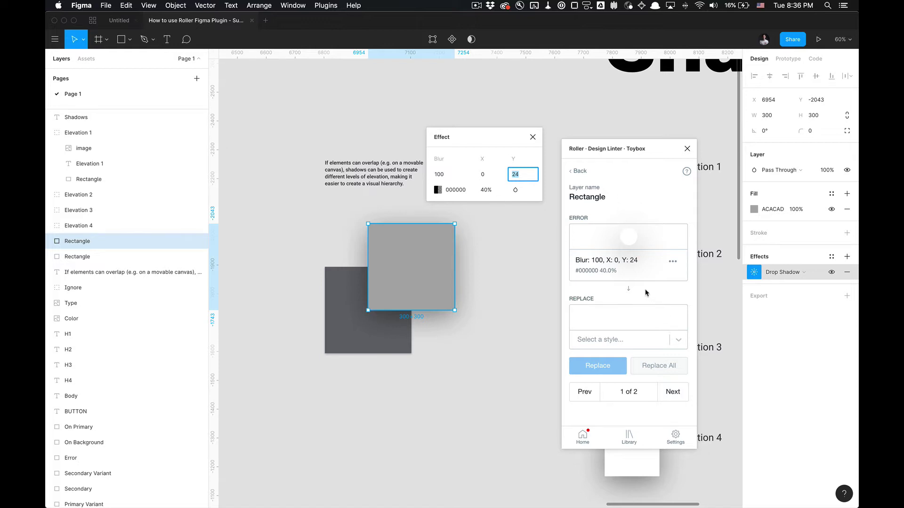
Choose Elevation 1 Test as the replacement style for the shadow error.
left_click(646, 293)
left_click(619, 340)
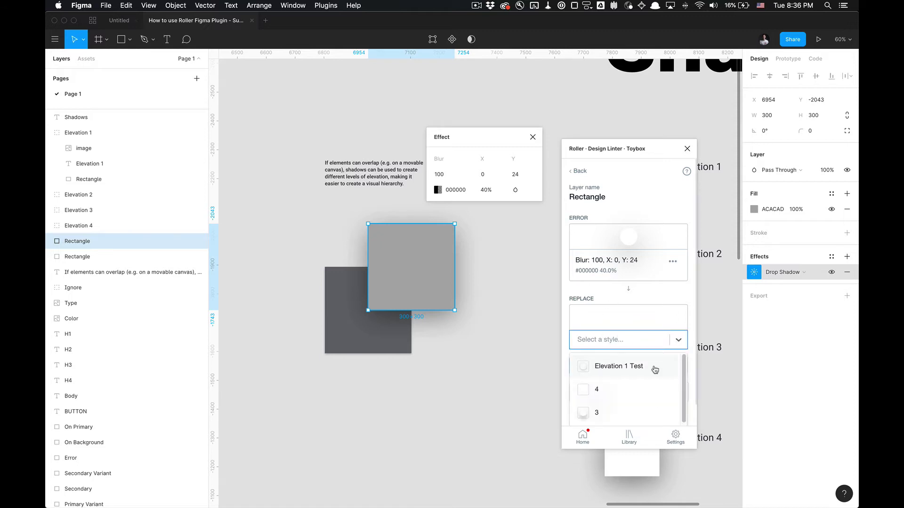
left_click(655, 369)
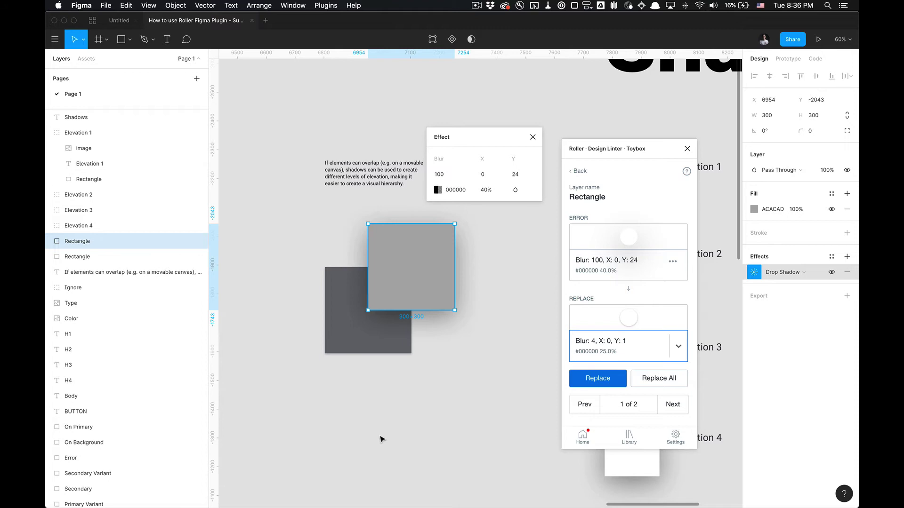
Examine the layers affected by the shadow error on the canvas, switching between the light grey rectangle and the Elevation 4 rectangle.
scroll(398, 353, "up", 5)
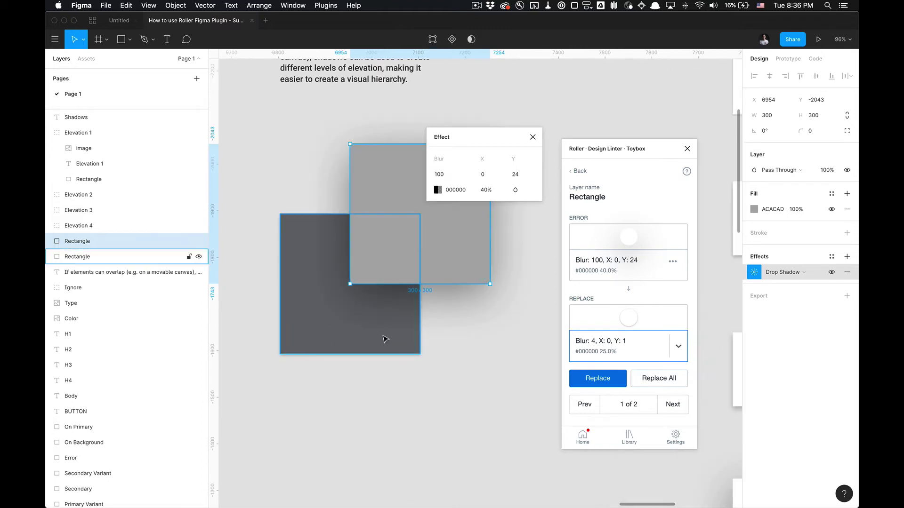
scroll(372, 353, "up", 1)
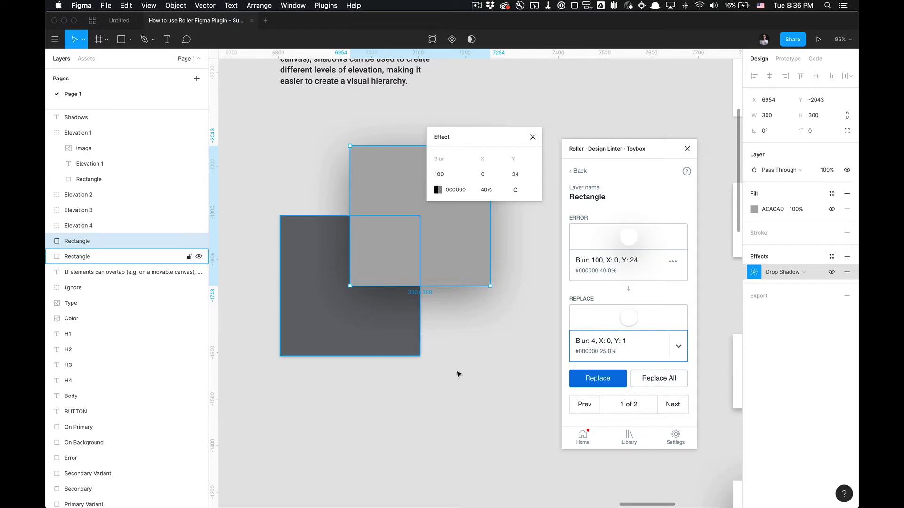
left_click(672, 404)
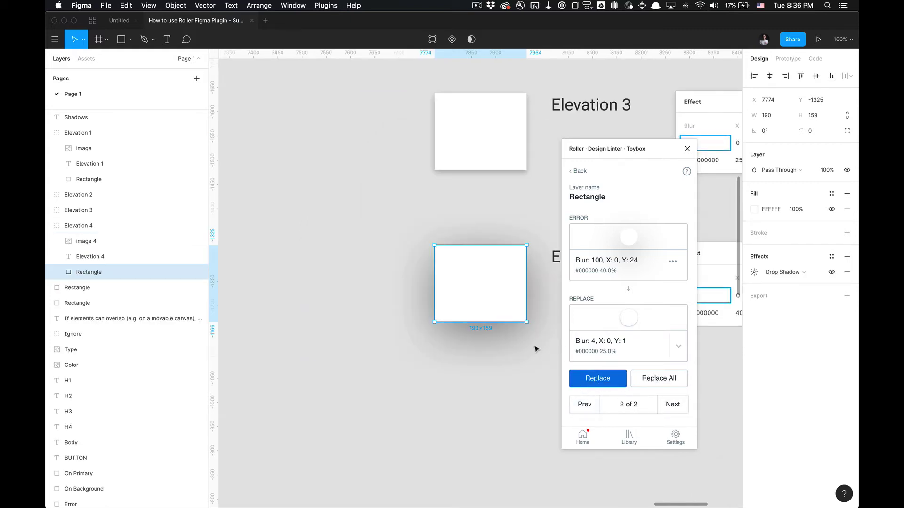
scroll(509, 378, "down", 5)
scroll(509, 379, "down", 2)
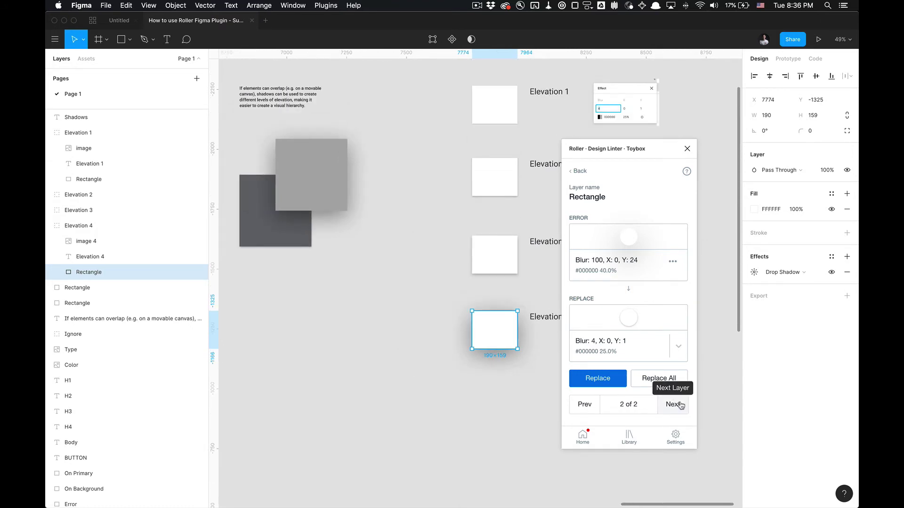
scroll(358, 206, "up", 5)
left_click(371, 200)
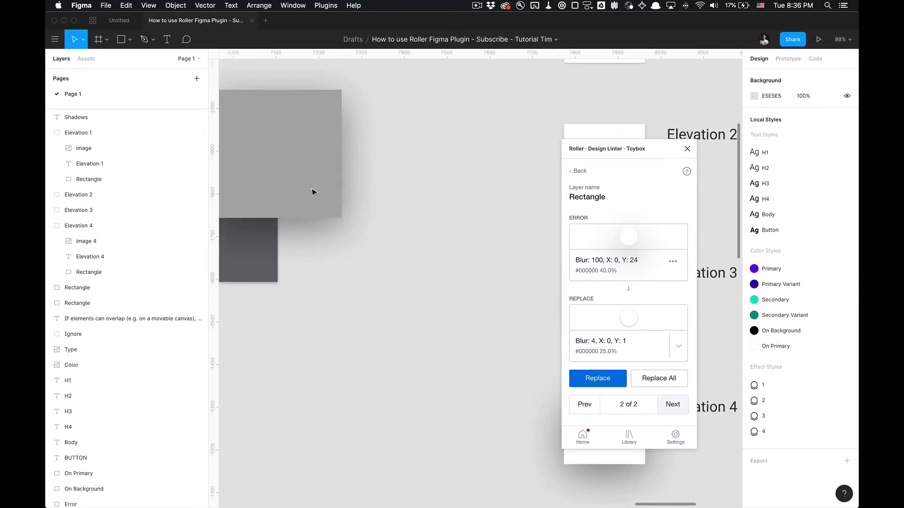
left_click(312, 194)
left_click(585, 403)
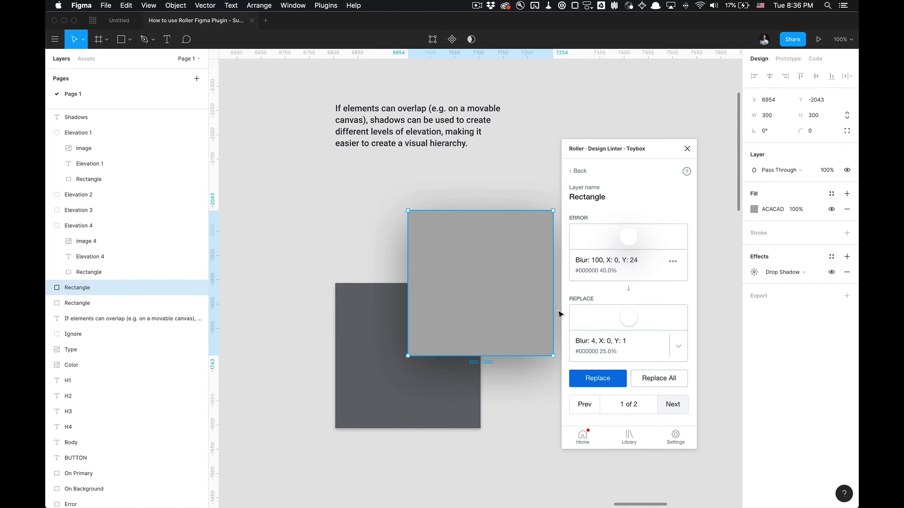
left_click(677, 408)
left_click(583, 404)
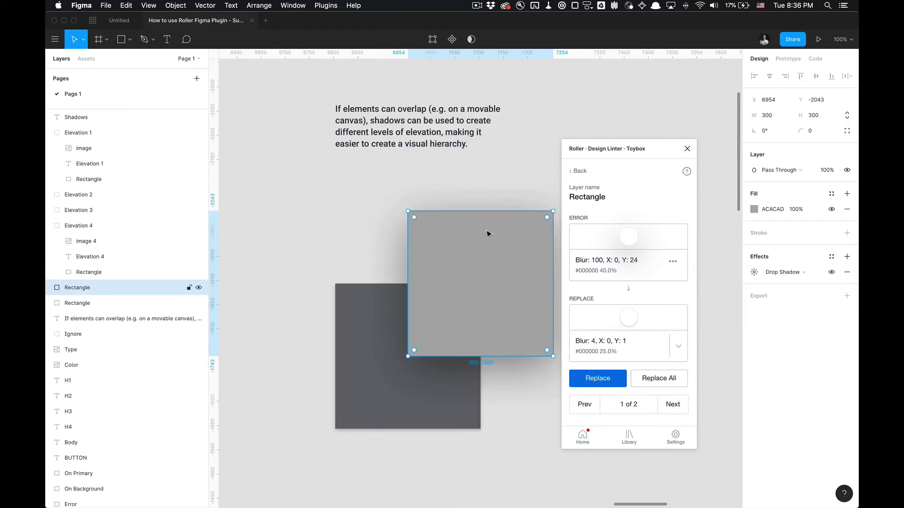
left_click(672, 402)
left_click(584, 403)
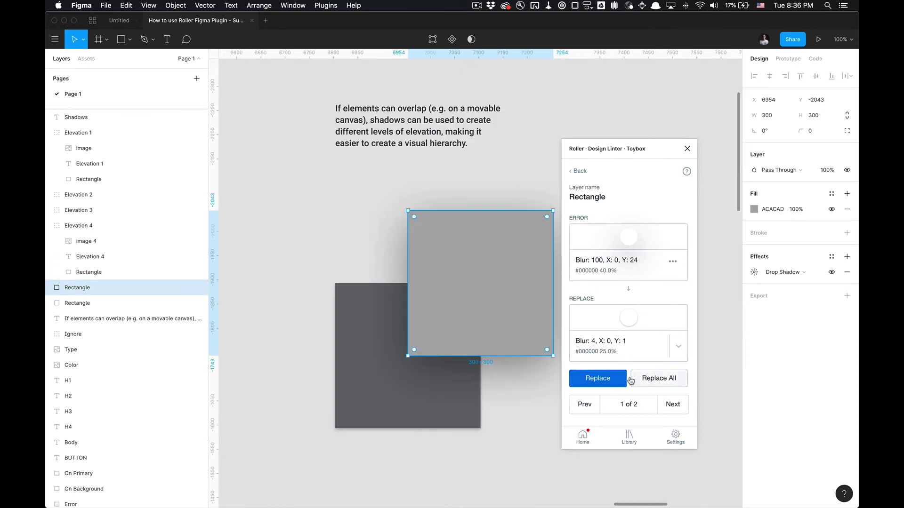
Replace the light grey rectangle's shadow with the chosen style and inspect the rectangle on the canvas.
left_click(612, 382)
scroll(308, 324, "down", 10)
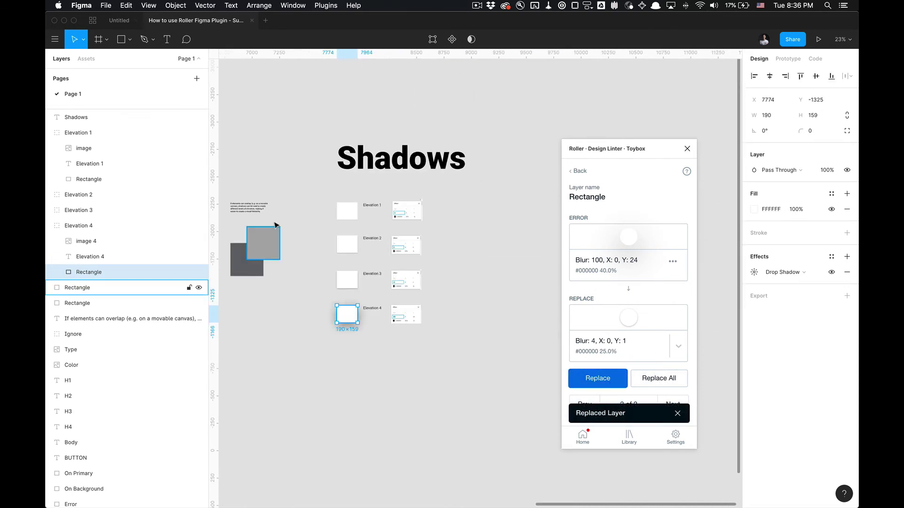
key("Escape")
left_click(260, 244)
scroll(260, 245, "up", 6)
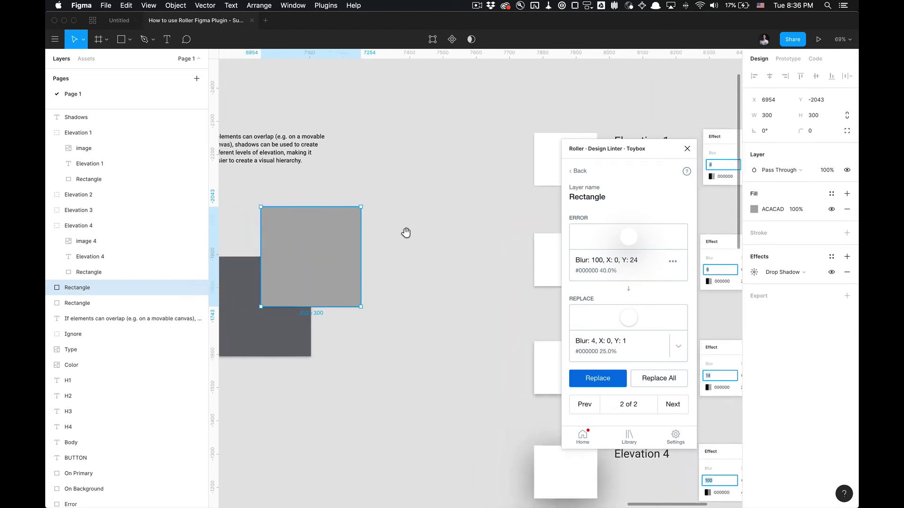
scroll(382, 254, "up", 5)
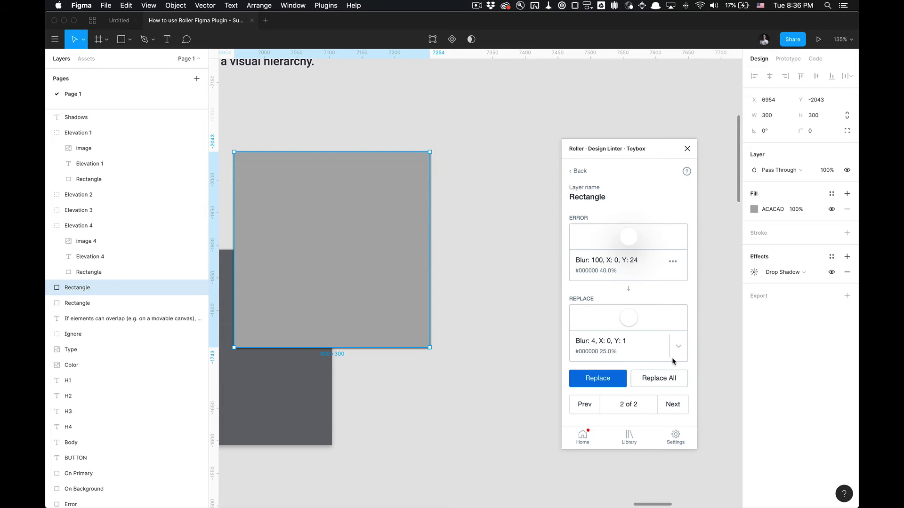
Compare the two layers with the shadow error, then check the available effect styles and shadow values for the Elevation 4 rectangle.
left_click(592, 410)
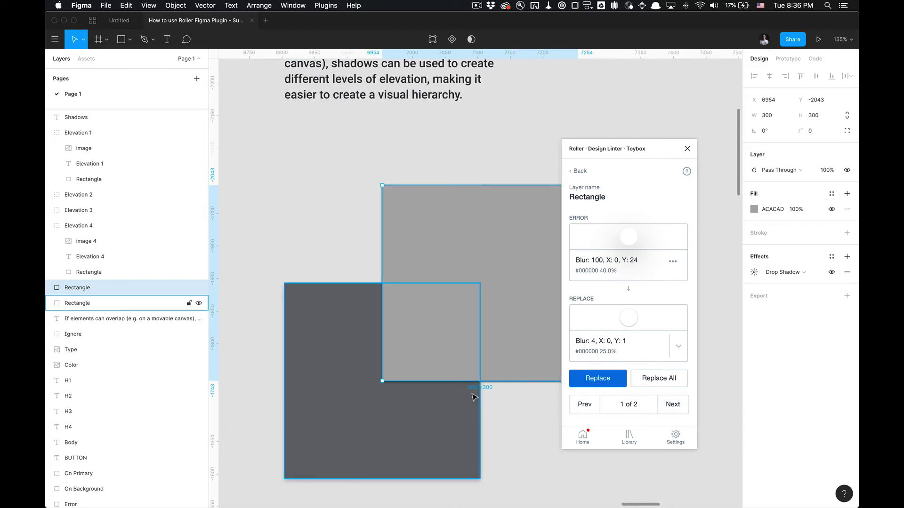
left_click(675, 411)
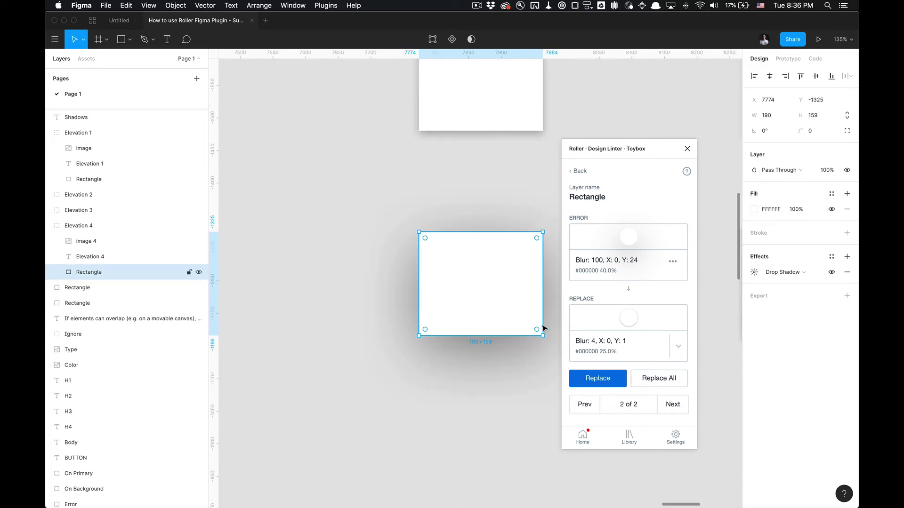
left_click(831, 256)
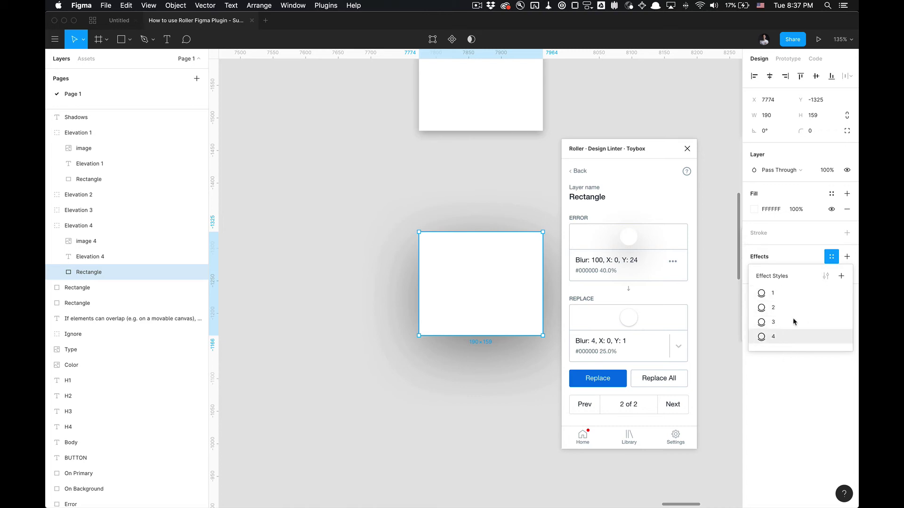
key("Escape")
scroll(431, 214, "down", 5)
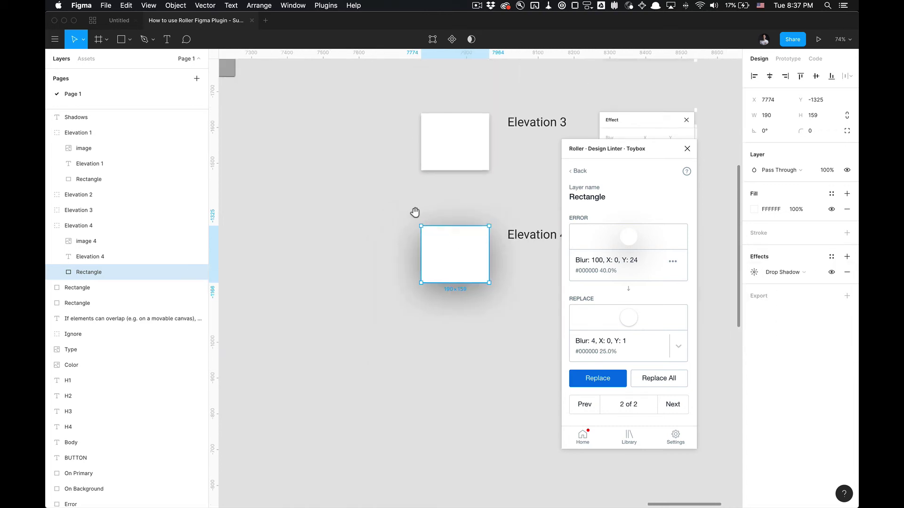
scroll(492, 313, "right", 3)
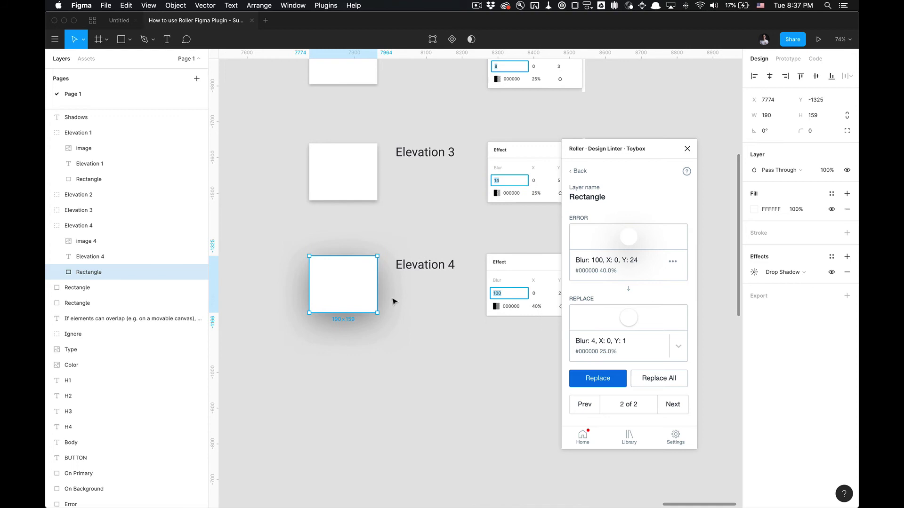
scroll(393, 301, "up", 2)
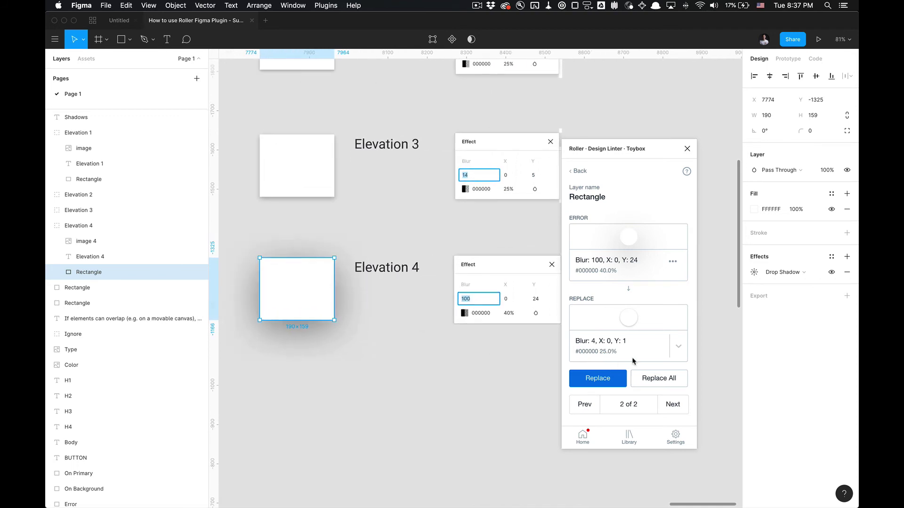
Choose style 4 as the replacement for the Elevation 4 rectangle's shadow, apply it to that layer only, and deselect the rectangle.
left_click(678, 347)
scroll(648, 371, "down", 2)
scroll(638, 376, "up", 2)
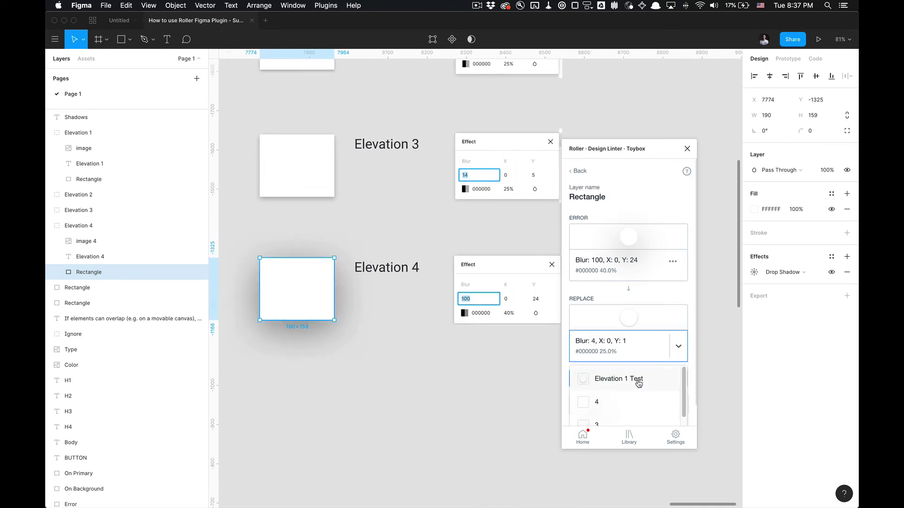
left_click(629, 402)
left_click(611, 379)
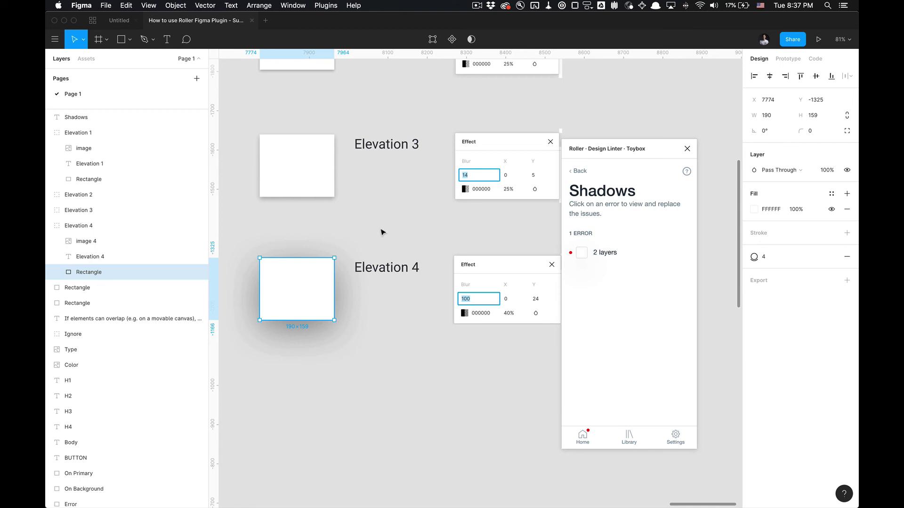
left_click(423, 423)
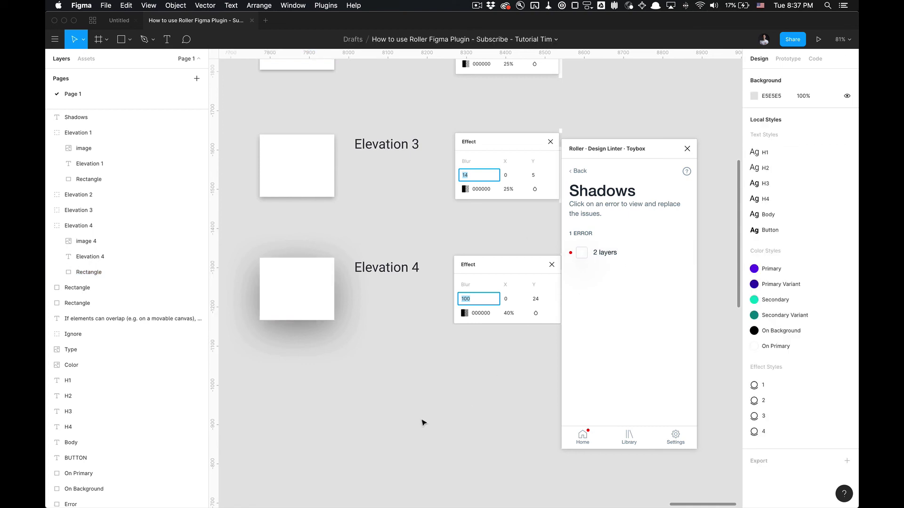
View the whole Shadows section on the canvas and return to the linter's home overview of error categories.
scroll(422, 423, "down", 10)
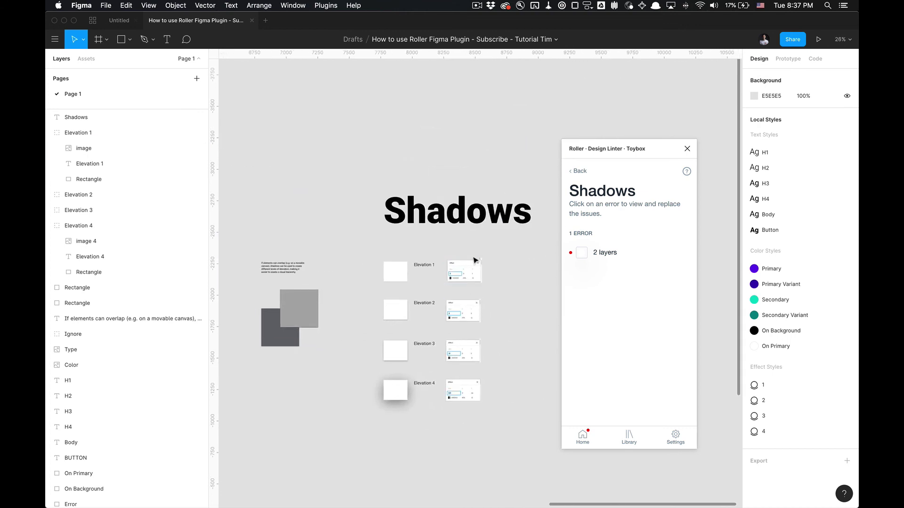
scroll(475, 260, "up", 2)
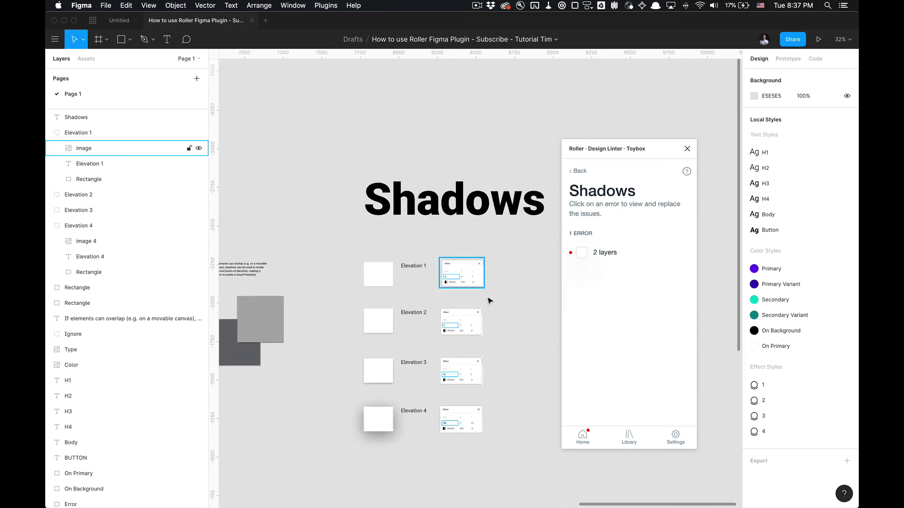
left_click(577, 172)
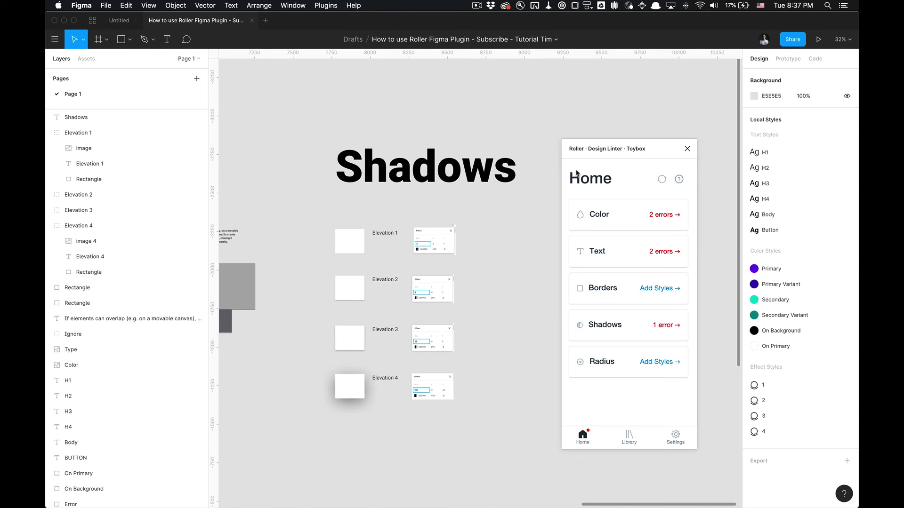